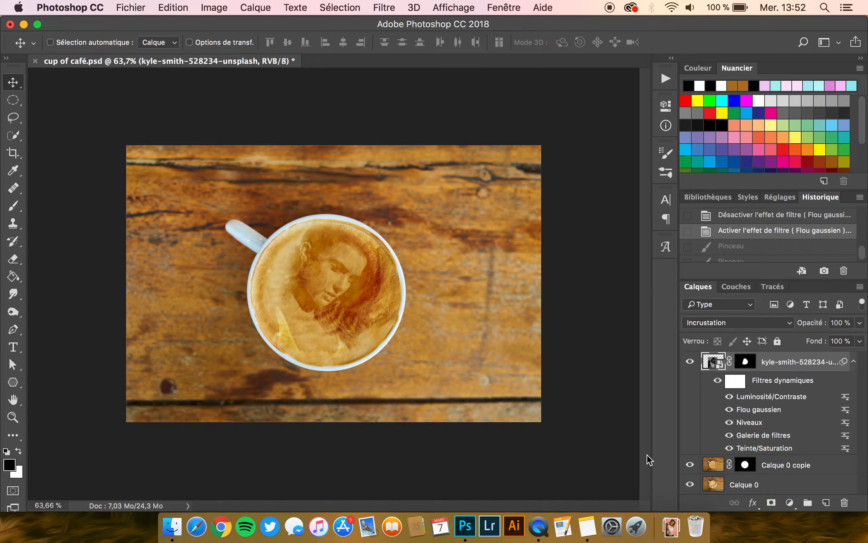
- Open coffee-3199051_1920.jpg from the downloads stack as a separate document
click(671, 526)
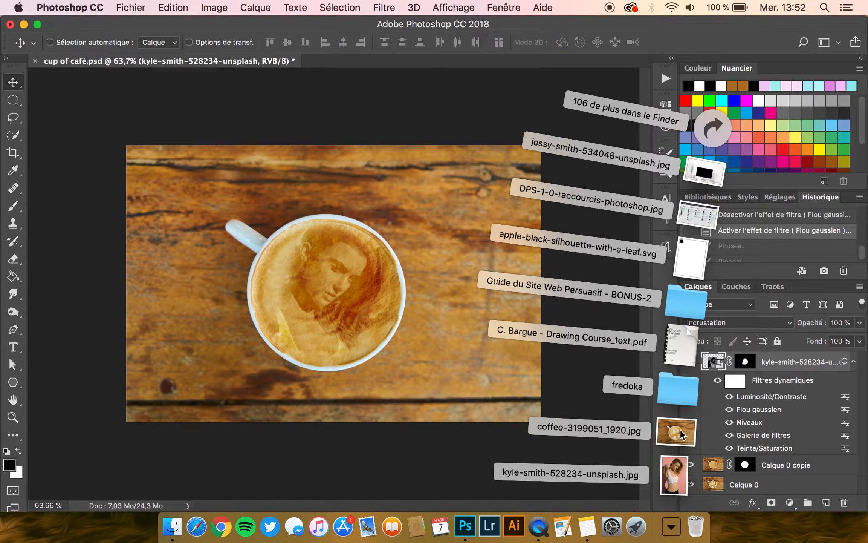
drag(677, 429, 361, 64)
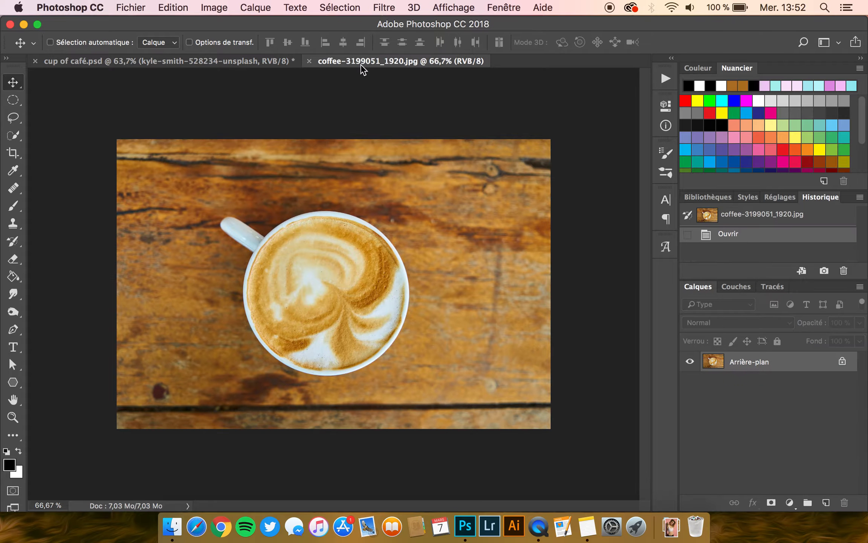
- Convert the locked background into a regular layer named Calque 0 and duplicate it
double_click(751, 359)
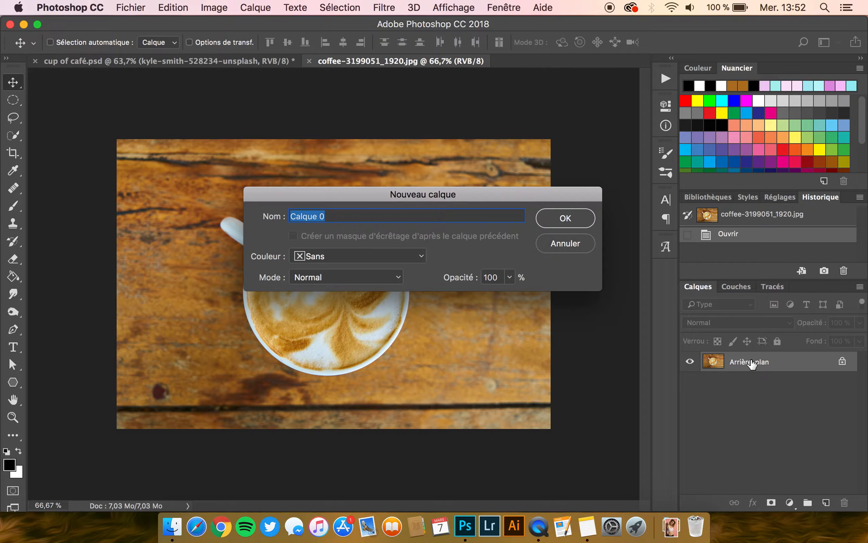
key(Return)
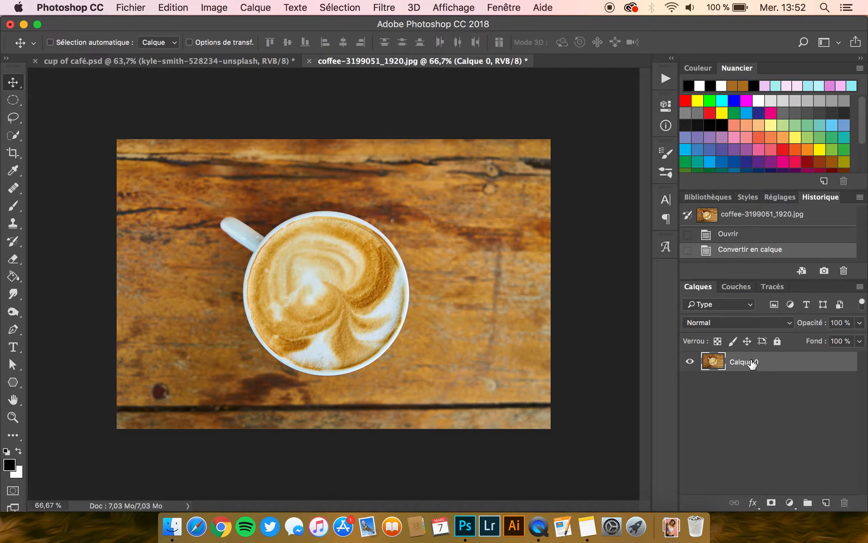
key(super)
key(super+j)
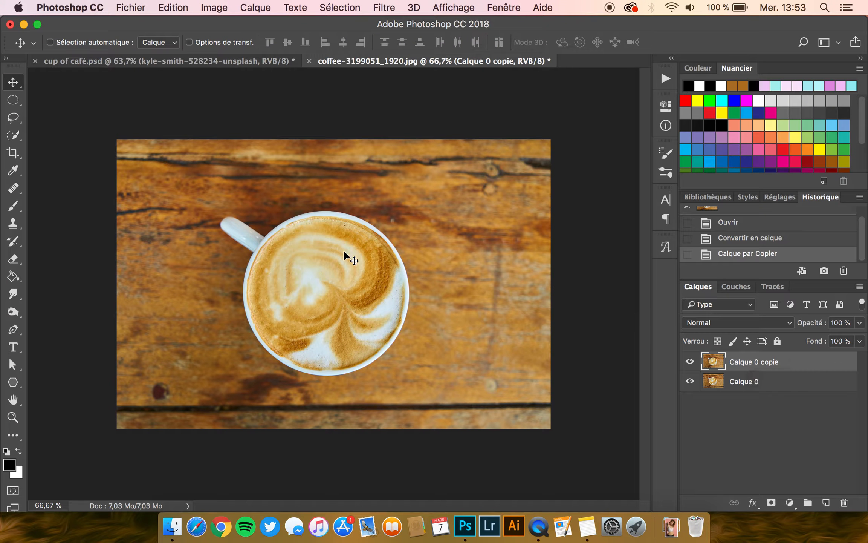
- Activate the Elliptical Marquee tool and enlarge the cup to about 143% for an accurate selection
click(15, 101)
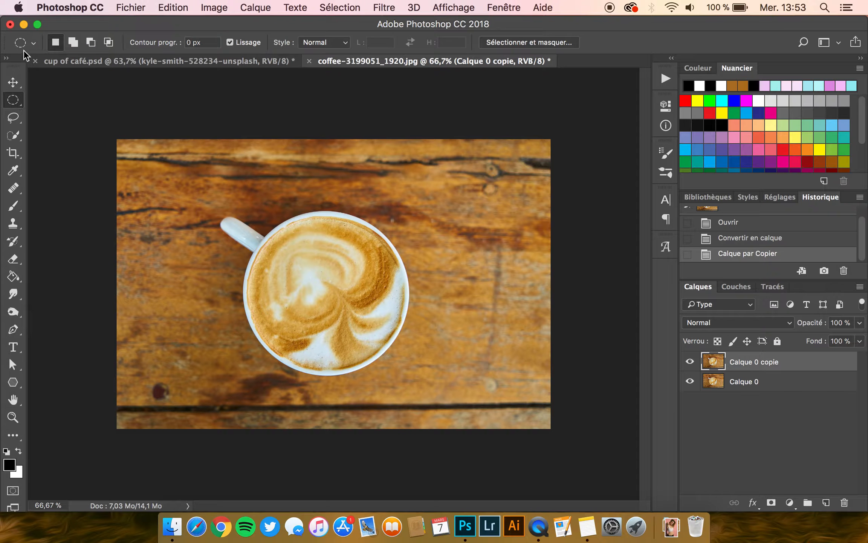
key(super+plus)
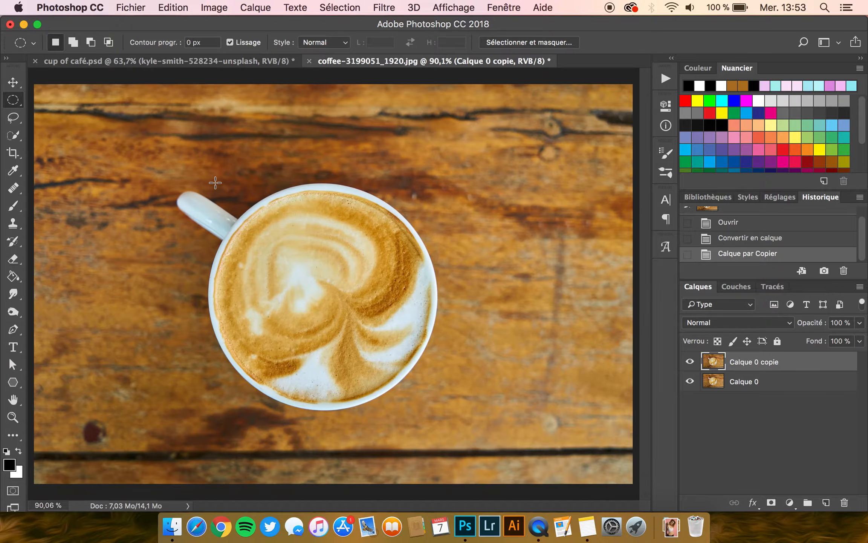
scroll(333, 268, up, 5)
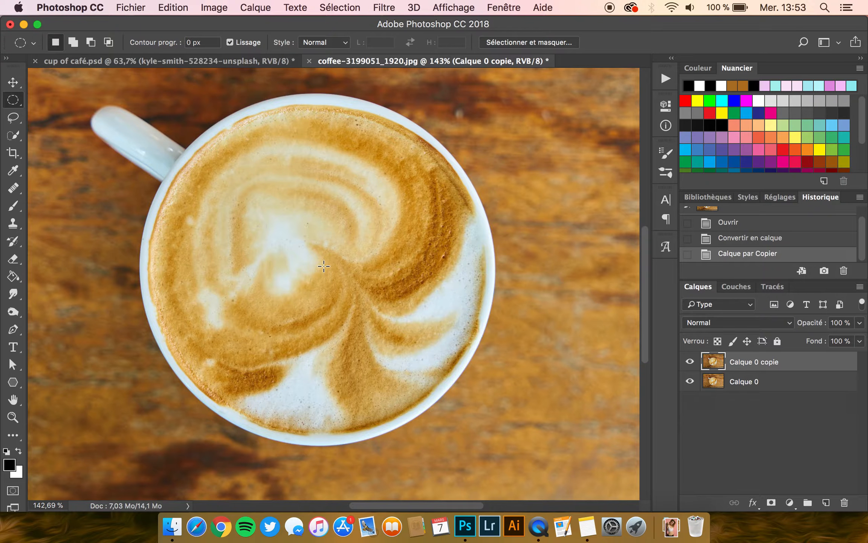
drag(324, 266, 613, 108)
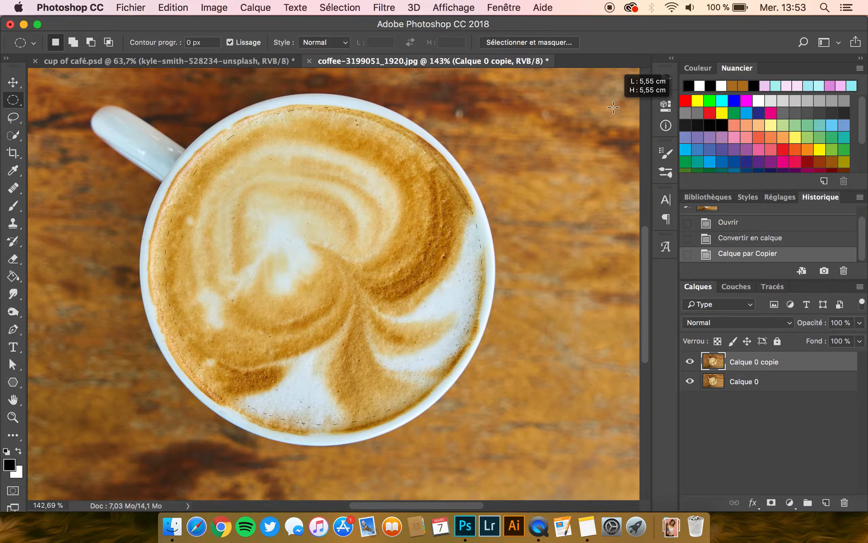
drag(613, 108, 616, 106)
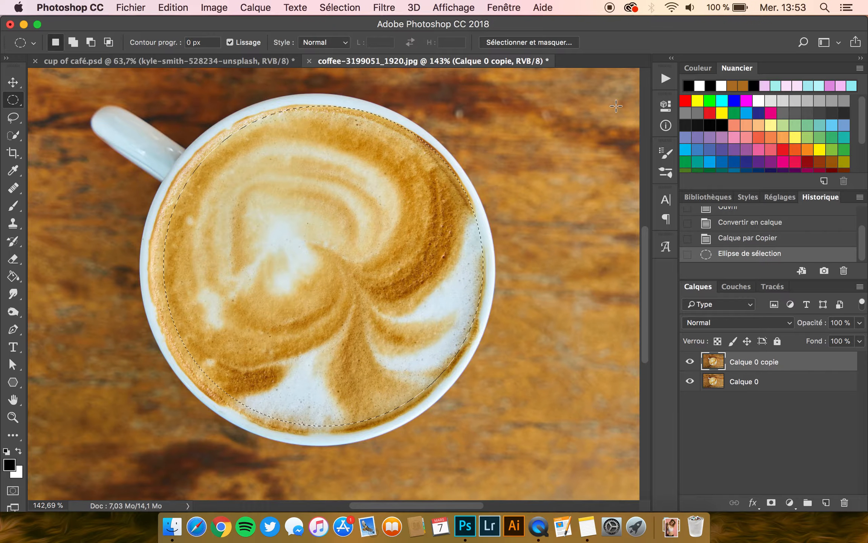
key(Down)
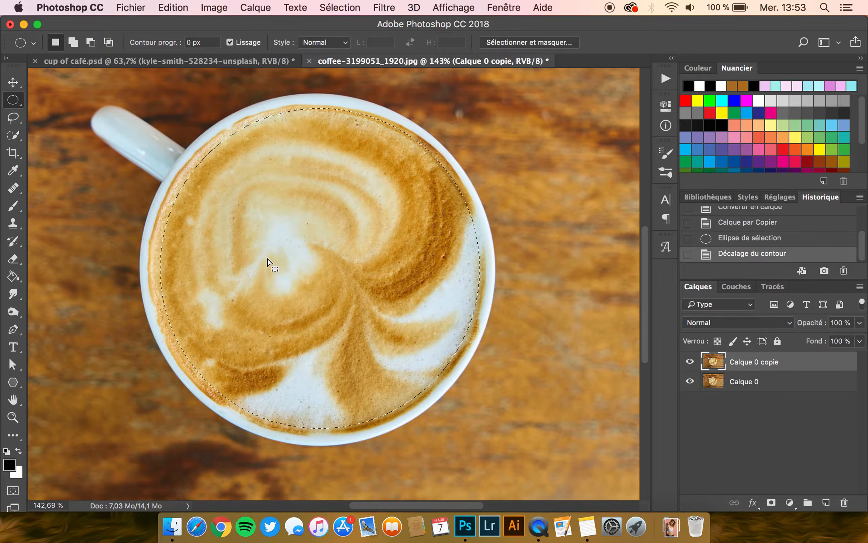
key(super+d)
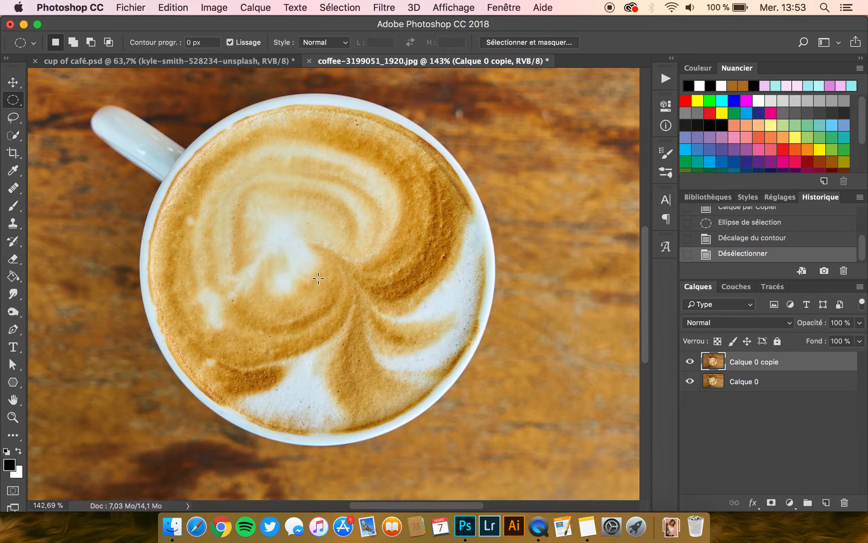
- Select the coffee surface inside the cup's rim with a circle and turn it into a layer mask on Calque 0 copie
drag(318, 269, 587, 102)
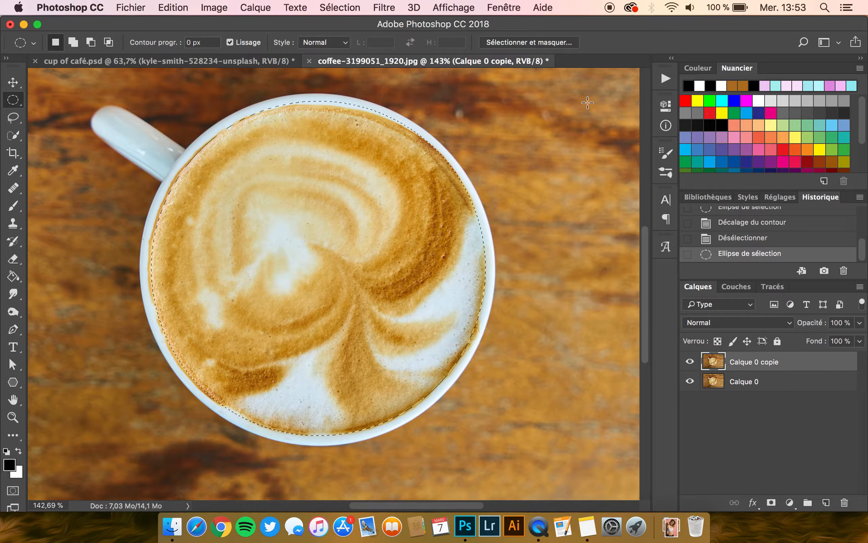
key(Left)
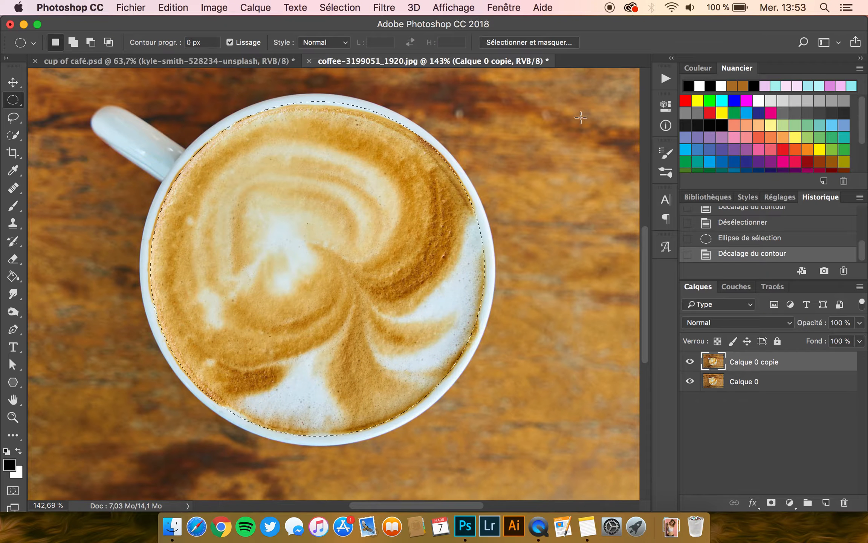
click(771, 504)
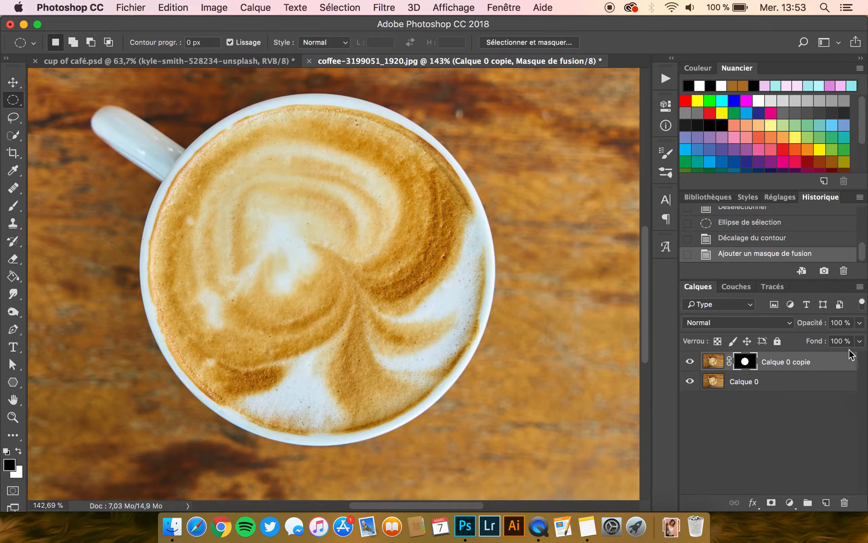
- On the Calque 0 copie image, clone over the white spot at the foam's left with a soft 168 px Clone Stamp
click(716, 367)
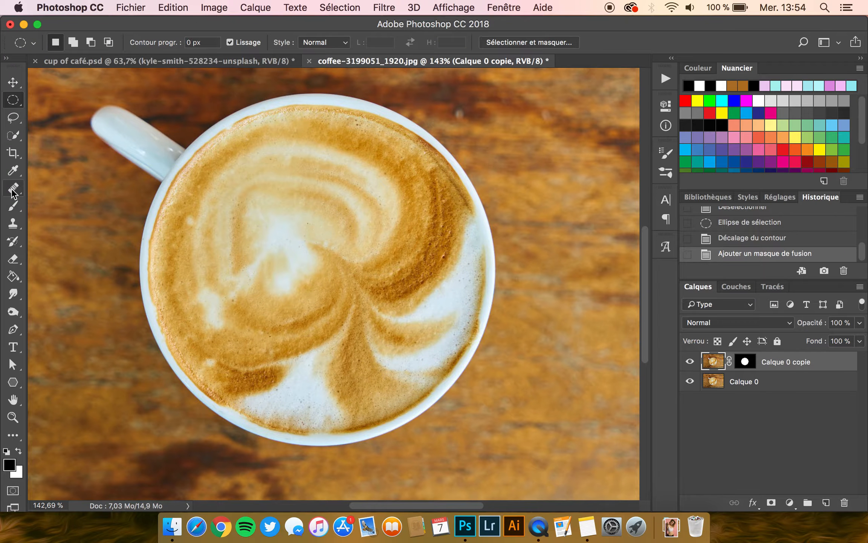
click(13, 223)
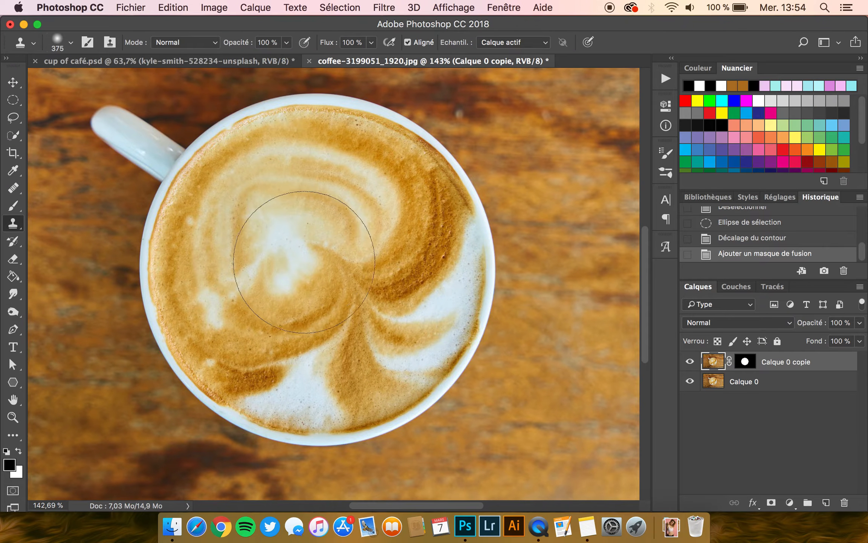
mouse_move(332, 272)
mouse_down()
mouse_move(267, 289)
mouse_move(236, 287)
mouse_up()
click(59, 42)
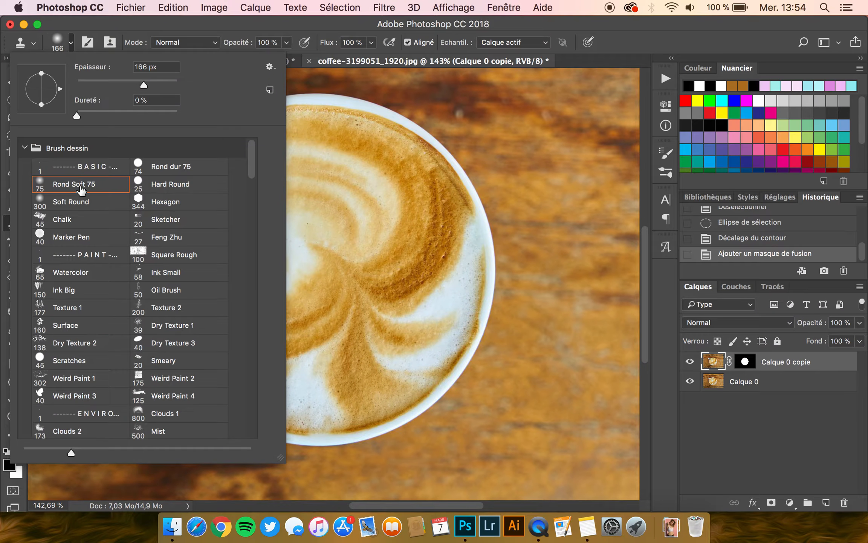
click(124, 21)
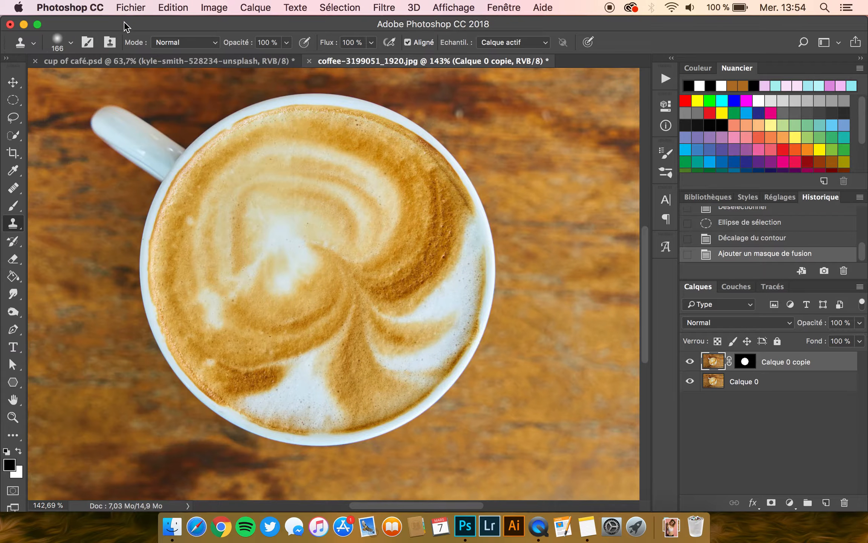
drag(277, 305, 248, 305)
alt+click(248, 324)
mouse_move(209, 310)
mouse_down()
mouse_move(229, 322)
mouse_move(256, 321)
mouse_up()
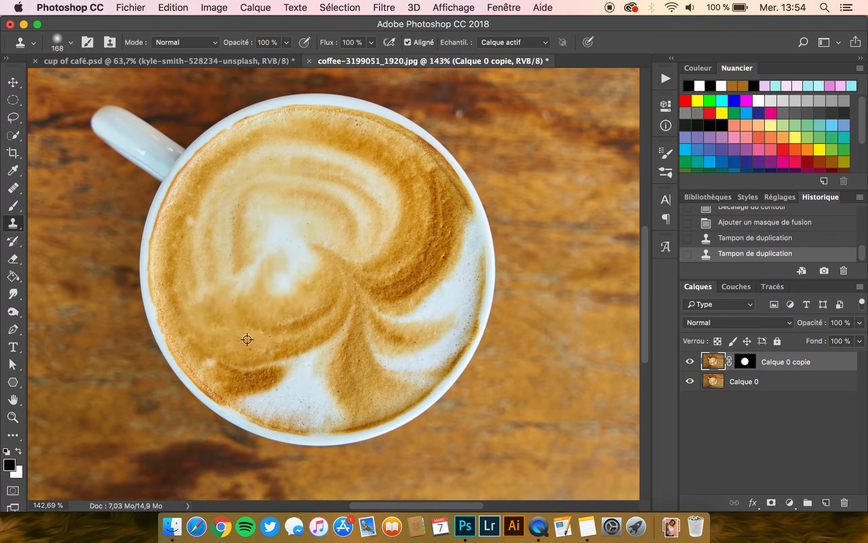
- Clone coffee texture over the white foam in the lower part of the cup, reducing the brush to 111 px
alt+click(249, 339)
click(314, 368)
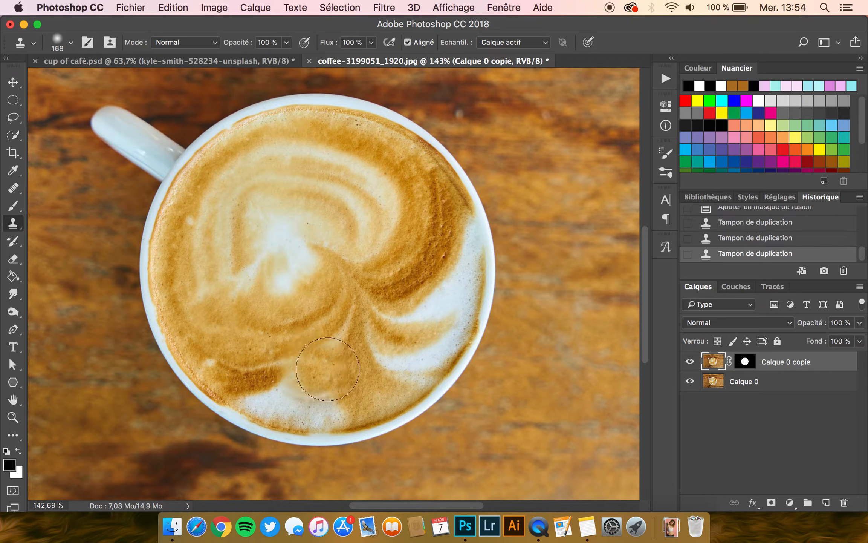
click(331, 382)
ctrl+alt+drag(353, 368, 321, 371)
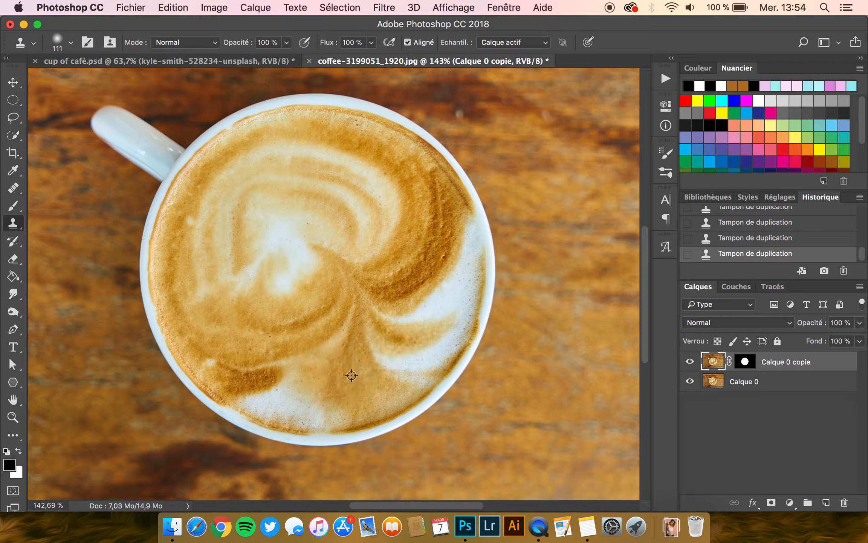
mouse_move(329, 404)
mouse_down()
mouse_move(286, 401)
mouse_move(260, 422)
mouse_move(275, 405)
mouse_move(250, 395)
mouse_move(288, 377)
mouse_move(317, 389)
mouse_move(374, 357)
mouse_move(391, 362)
mouse_move(446, 331)
mouse_up()
- Clone brown coffee texture over the white foam streaks on the cup's right side, redoing one unsatisfactory stroke
alt+click(420, 266)
mouse_move(388, 309)
mouse_down()
mouse_move(410, 311)
mouse_move(445, 281)
mouse_move(451, 262)
mouse_move(426, 241)
mouse_move(459, 230)
mouse_move(436, 279)
mouse_move(379, 309)
mouse_up()
key(super+z)
mouse_move(450, 251)
mouse_down()
mouse_move(471, 271)
mouse_move(467, 264)
mouse_move(414, 309)
mouse_move(447, 287)
mouse_move(458, 305)
mouse_move(467, 297)
mouse_move(414, 309)
mouse_move(464, 322)
mouse_move(448, 336)
mouse_move(432, 336)
mouse_move(432, 322)
mouse_move(395, 293)
mouse_up()
alt+click(448, 281)
alt+click(389, 321)
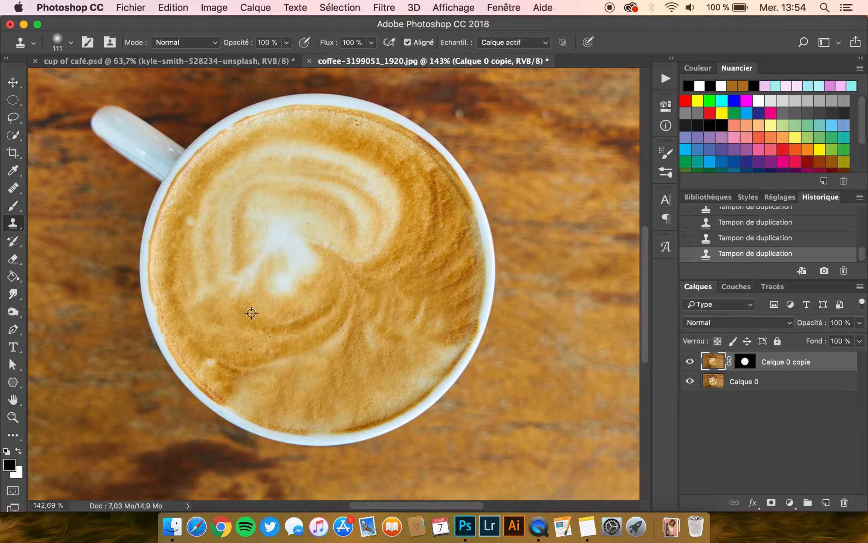
- Clone plain foam over the white centre and inner rings of the latte art with a 163 px brush
drag(286, 290, 284, 282)
drag(246, 310, 273, 308)
alt+click(255, 330)
mouse_move(244, 276)
mouse_down()
mouse_move(225, 274)
mouse_move(256, 234)
mouse_up()
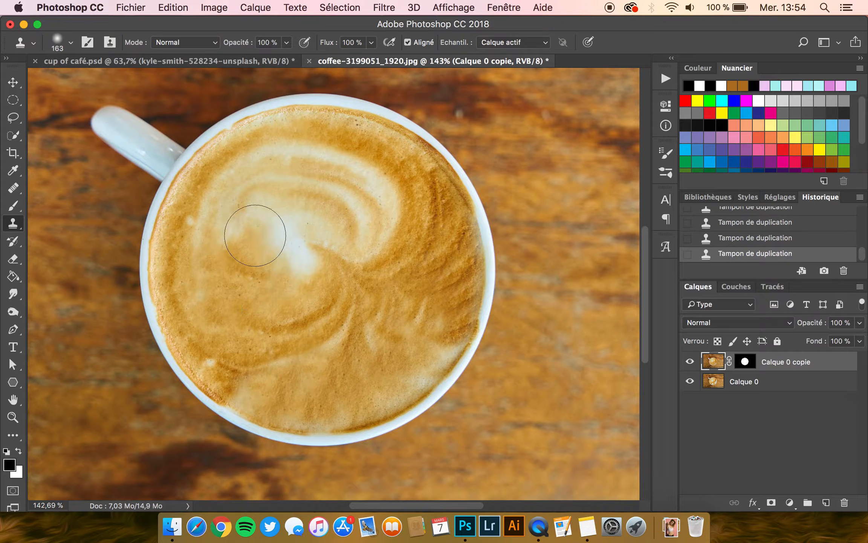
alt+click(257, 307)
mouse_move(287, 289)
mouse_down()
mouse_move(295, 252)
mouse_move(287, 240)
mouse_move(375, 217)
mouse_move(366, 192)
mouse_up()
alt+click(281, 273)
alt+click(328, 257)
mouse_move(346, 238)
mouse_down()
mouse_move(378, 194)
mouse_move(387, 204)
mouse_move(340, 170)
mouse_up()
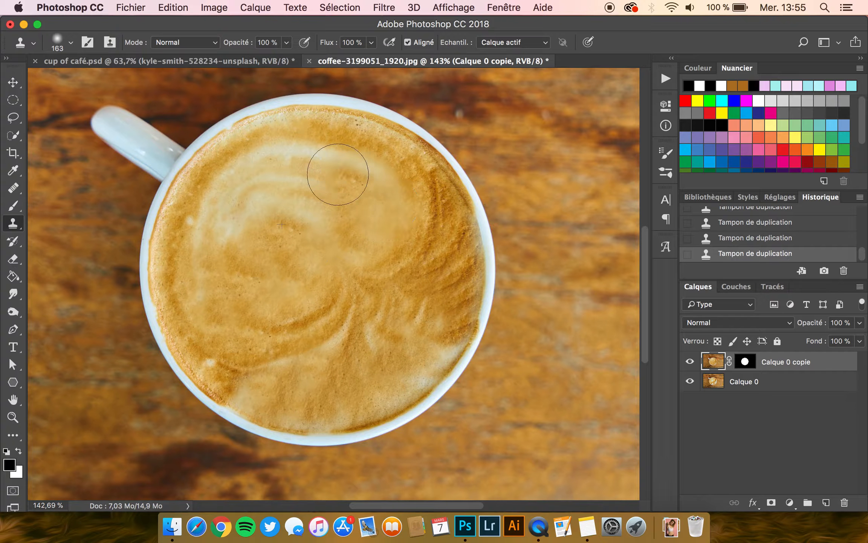
- Clone plain foam over the remaining pale rings in the upper part of the coffee
alt+click(298, 252)
mouse_move(317, 201)
mouse_down()
mouse_move(257, 213)
mouse_move(231, 251)
mouse_move(220, 240)
mouse_move(241, 188)
mouse_move(278, 166)
mouse_move(314, 162)
mouse_up()
alt+click(249, 254)
alt+click(266, 241)
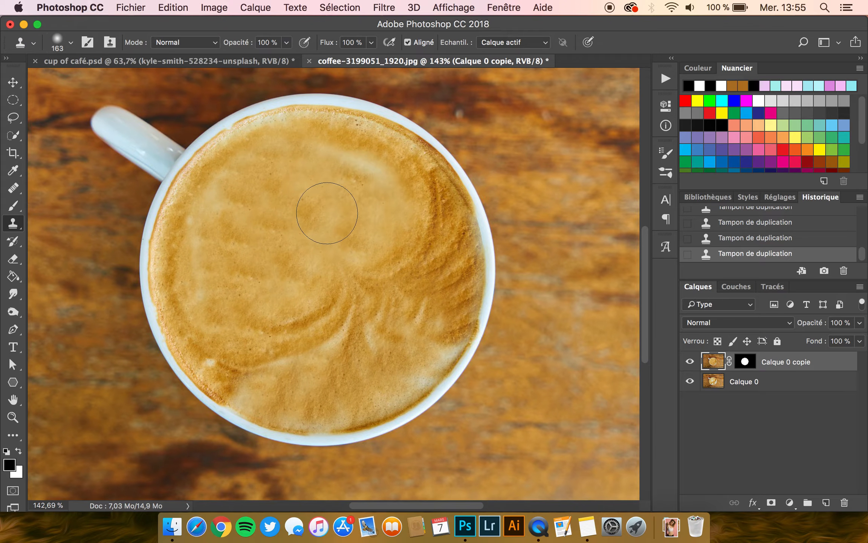
drag(371, 183, 319, 170)
- Clone plain foam over the dark swirl junction just right of the coffee's centre
alt+click(424, 354)
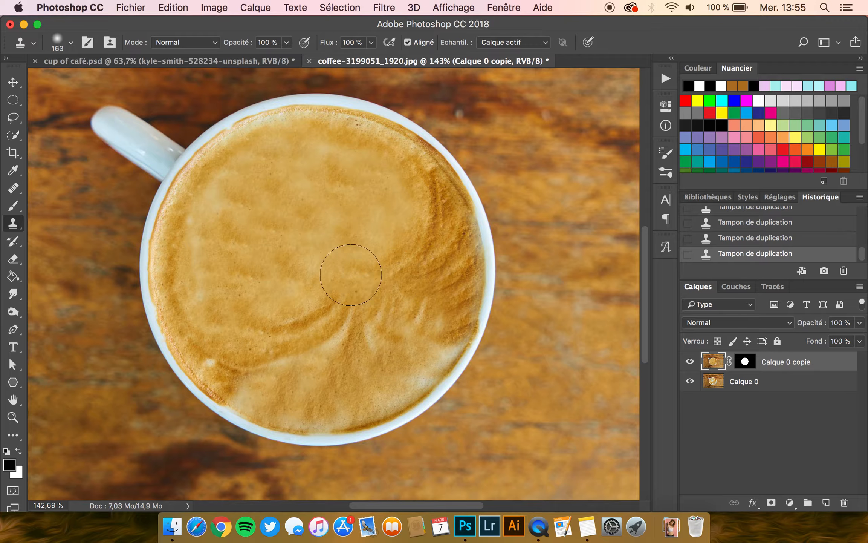
click(355, 261)
alt+click(325, 235)
mouse_move(356, 282)
mouse_down()
mouse_move(407, 260)
mouse_move(389, 266)
mouse_up()
click(189, 239)
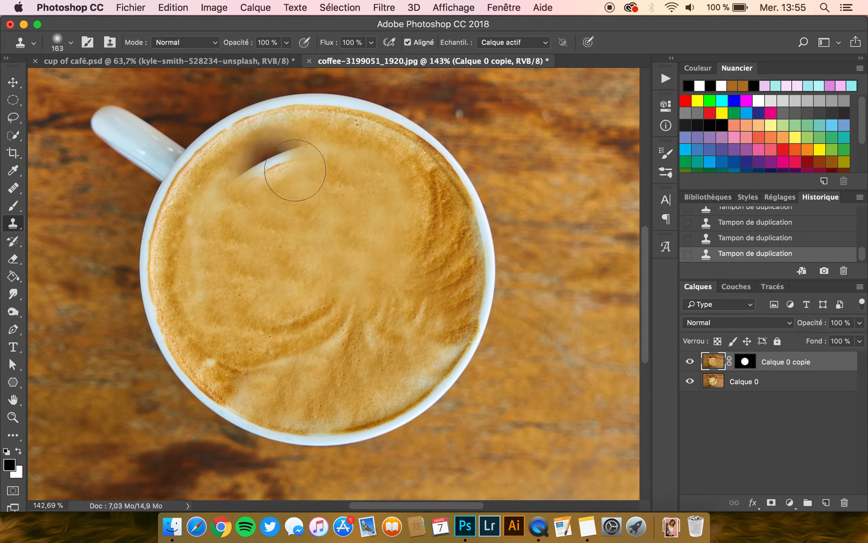
- Blend the cloned patches in the centre and upper left of the foam with a 215 px Healing Brush
click(13, 191)
right_click(13, 194)
click(70, 200)
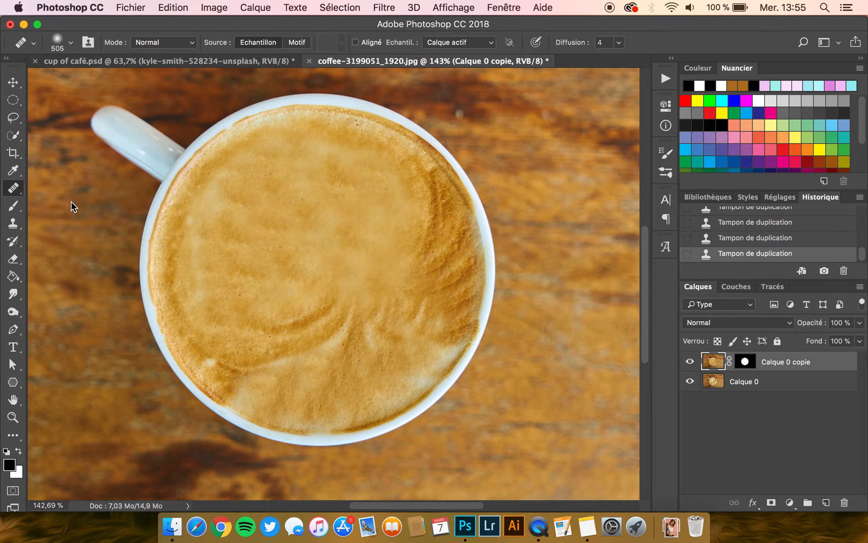
mouse_move(332, 231)
mouse_down()
mouse_move(225, 241)
mouse_move(189, 235)
mouse_up()
drag(281, 227, 283, 252)
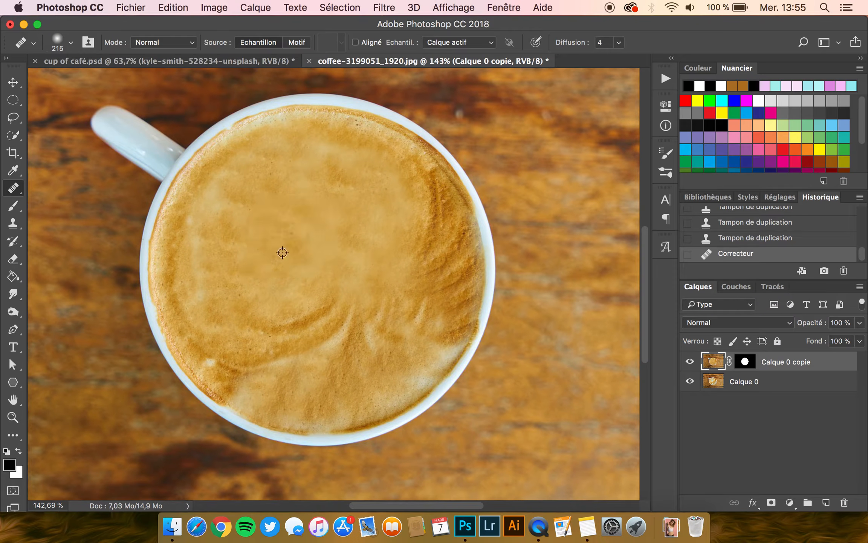
mouse_move(354, 232)
mouse_down()
mouse_move(326, 225)
mouse_move(325, 200)
mouse_move(303, 190)
mouse_up()
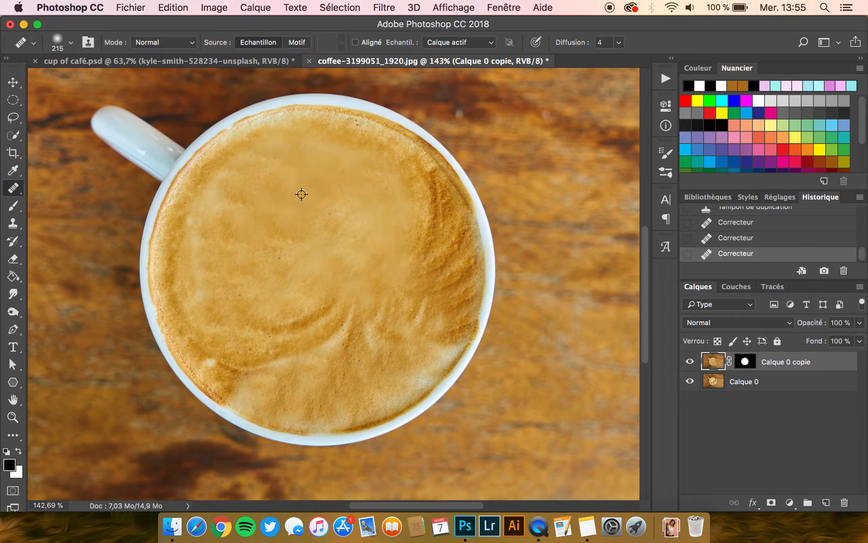
drag(233, 212, 228, 224)
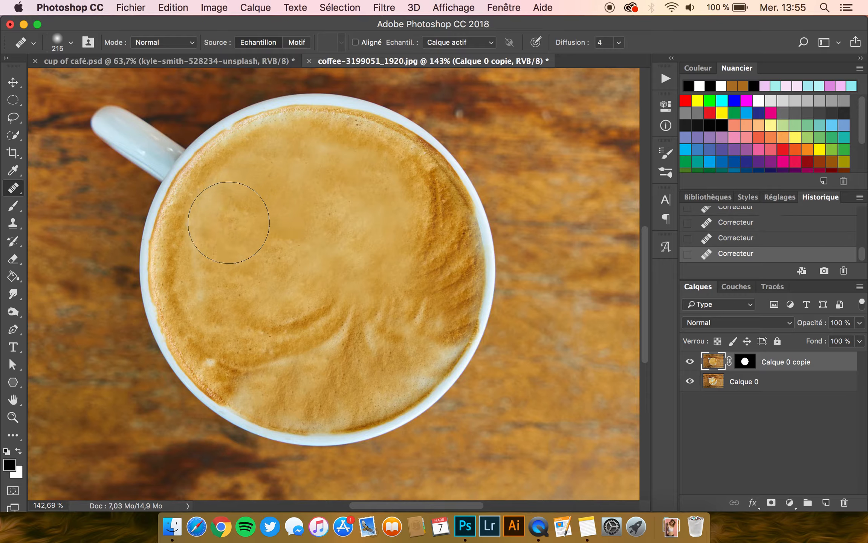
- Heal the remaining uneven areas across the upper, central and left foam using texture sampled from the coffee
alt+click(260, 268)
click(317, 280)
drag(376, 208, 339, 180)
alt+click(327, 384)
mouse_move(314, 200)
mouse_down()
mouse_move(316, 179)
mouse_move(281, 201)
mouse_up()
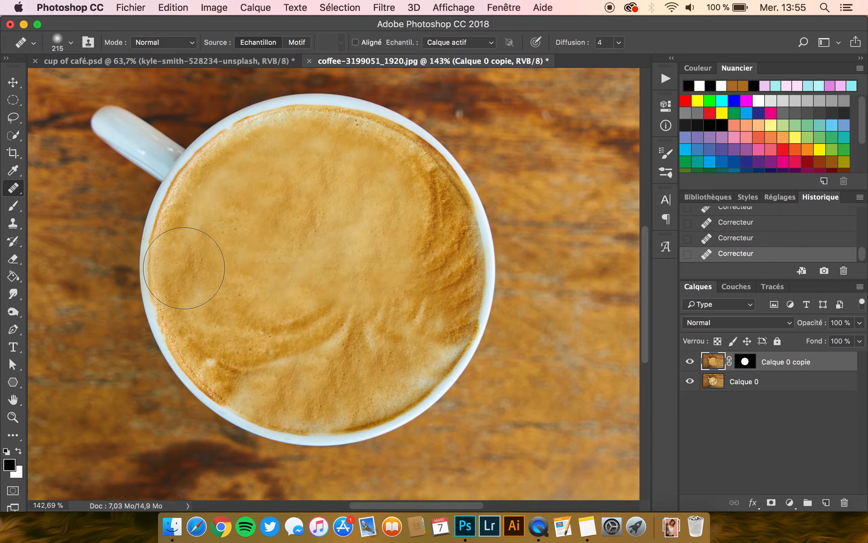
- Clone coffee texture over the light areas along the cup's lower edge with a 102 px Clone Stamp
click(17, 209)
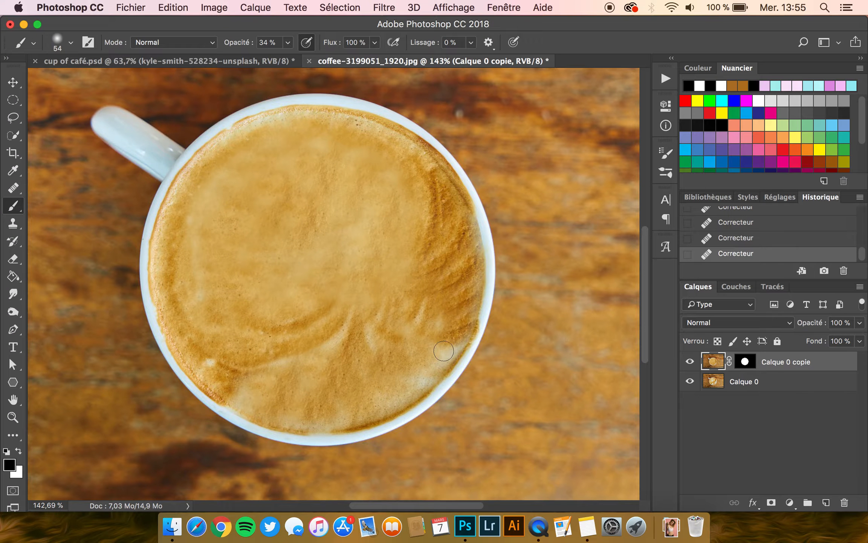
click(14, 223)
drag(385, 343, 357, 346)
mouse_move(448, 357)
mouse_down()
mouse_move(410, 380)
mouse_move(393, 369)
mouse_move(399, 400)
mouse_move(299, 423)
mouse_move(217, 398)
mouse_up()
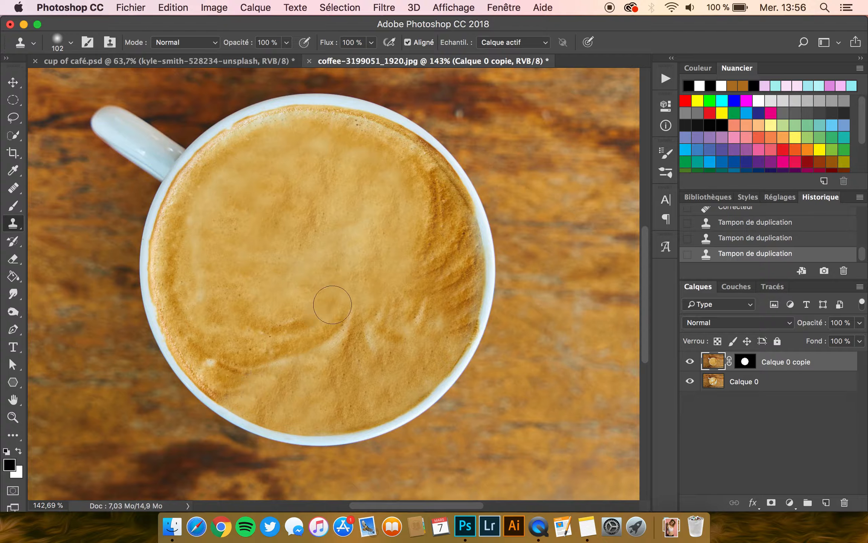
- Clone coffee texture over the light spots near the coffee's lower-left and right edges with the 102 px Clone Stamp
drag(199, 341, 214, 362)
scroll(268, 256, down, 2)
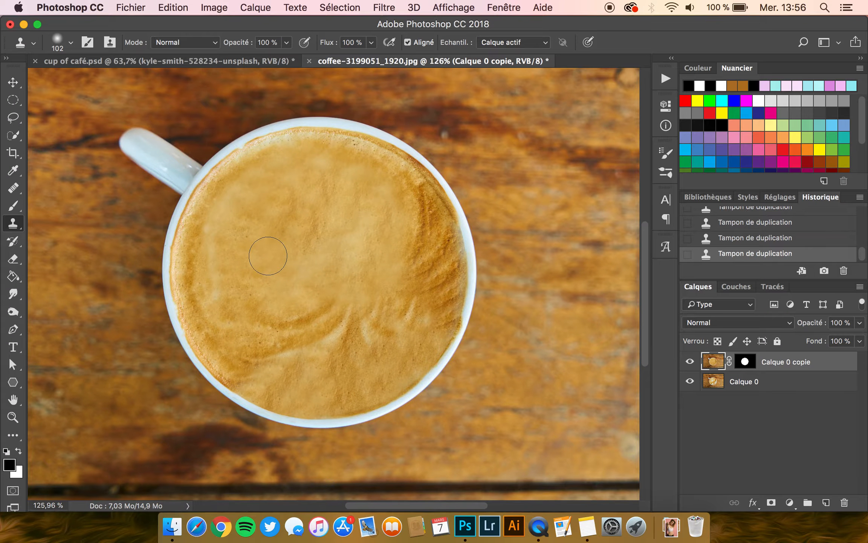
scroll(405, 258, up, 5)
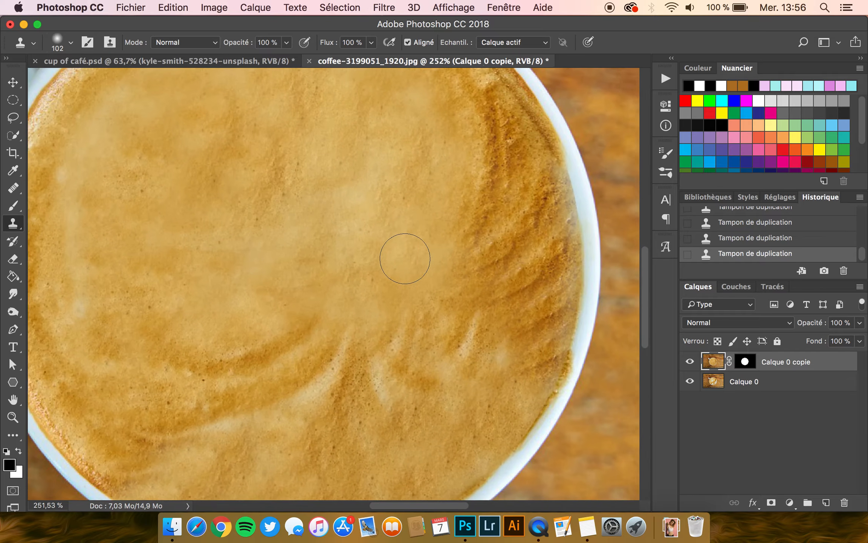
scroll(405, 259, right, 5)
scroll(486, 126, up, 3)
drag(486, 127, 499, 175)
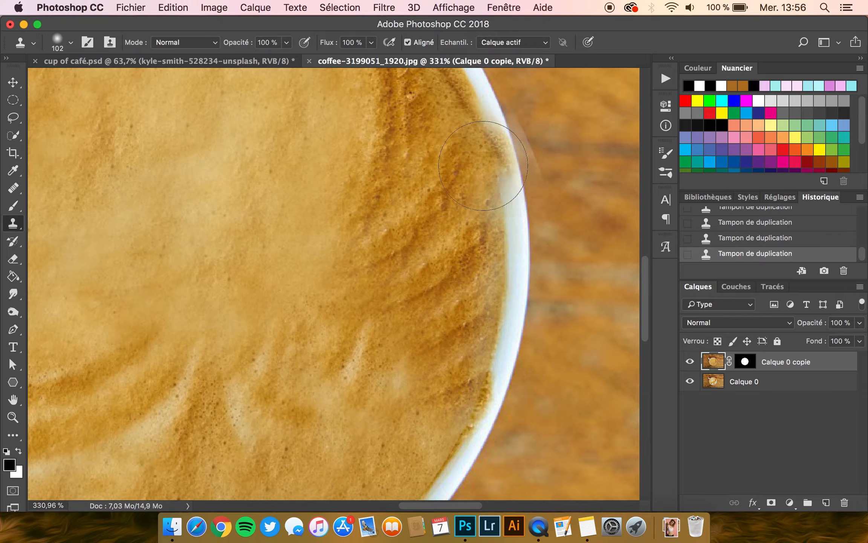
scroll(321, 285, down, 5)
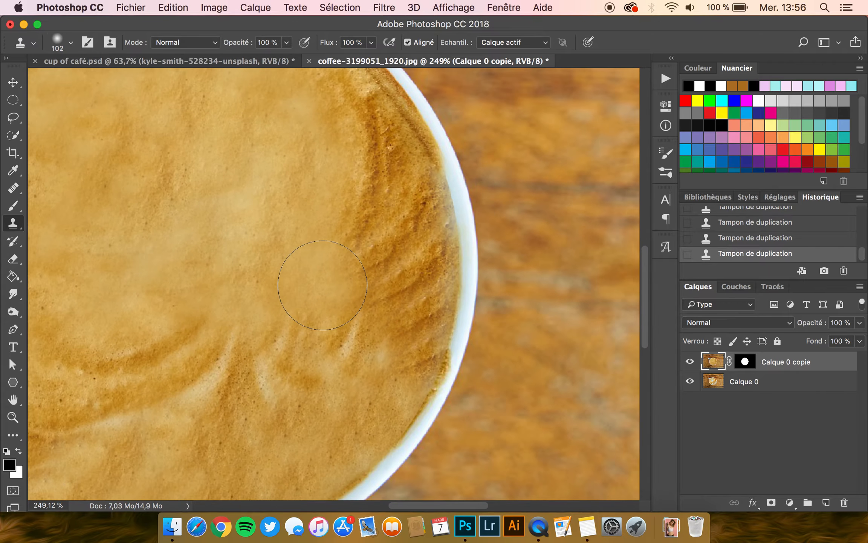
scroll(324, 284, down, 3)
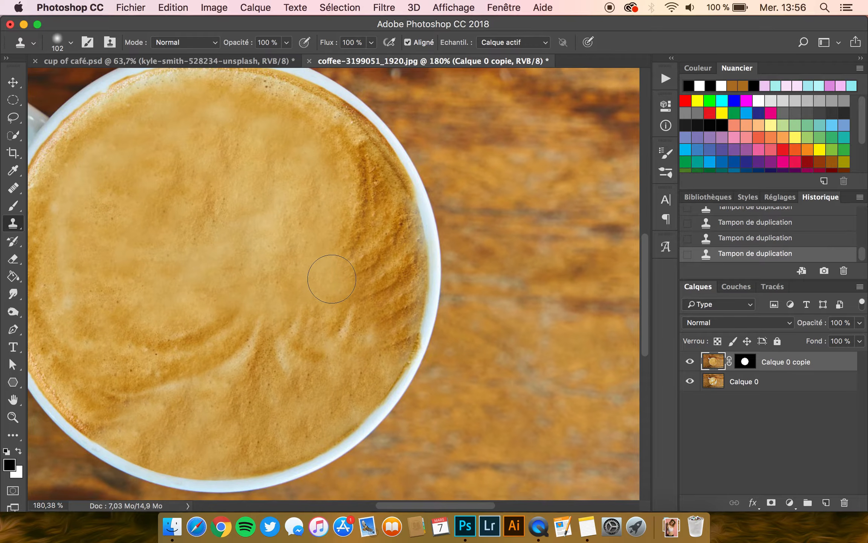
- Place the woman's portrait photo as an embedded smart object above the coffee layers, with her face over the cup
click(13, 83)
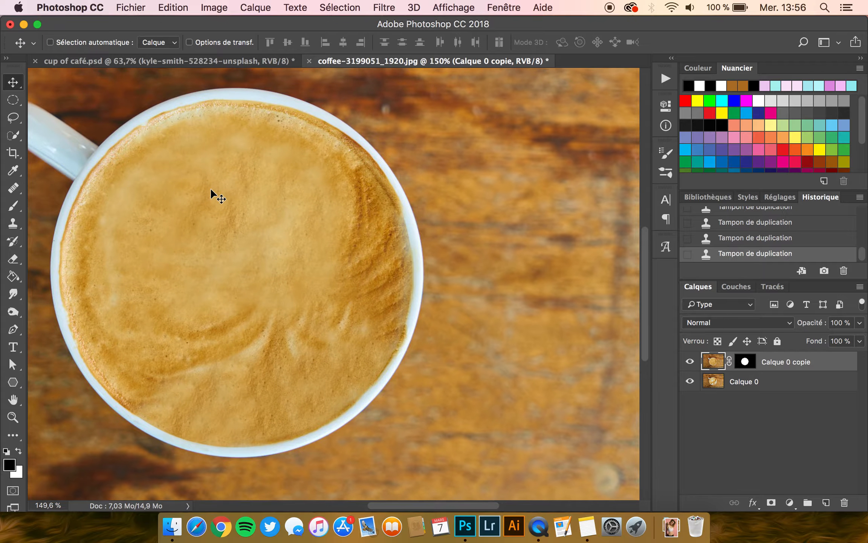
scroll(210, 189, down, 1)
scroll(322, 301, down, 2)
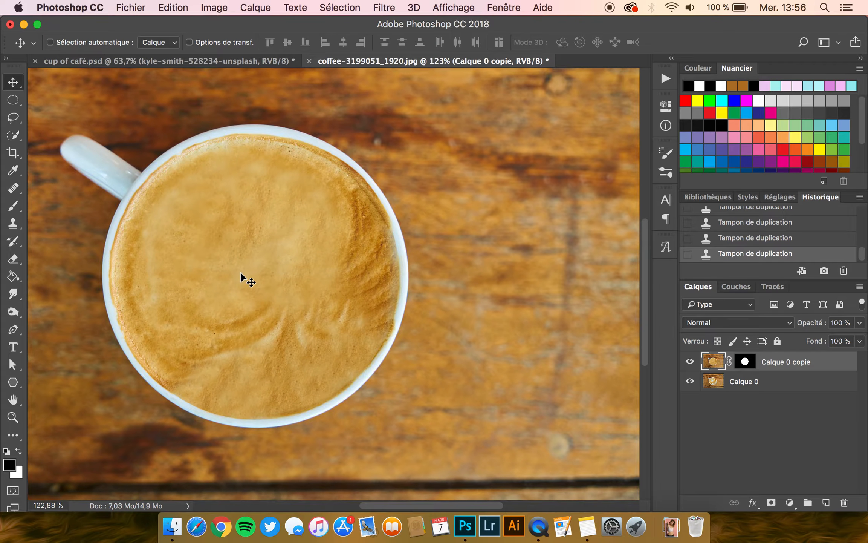
scroll(240, 271, down, 2)
scroll(240, 270, left, 2)
scroll(240, 271, down, 1)
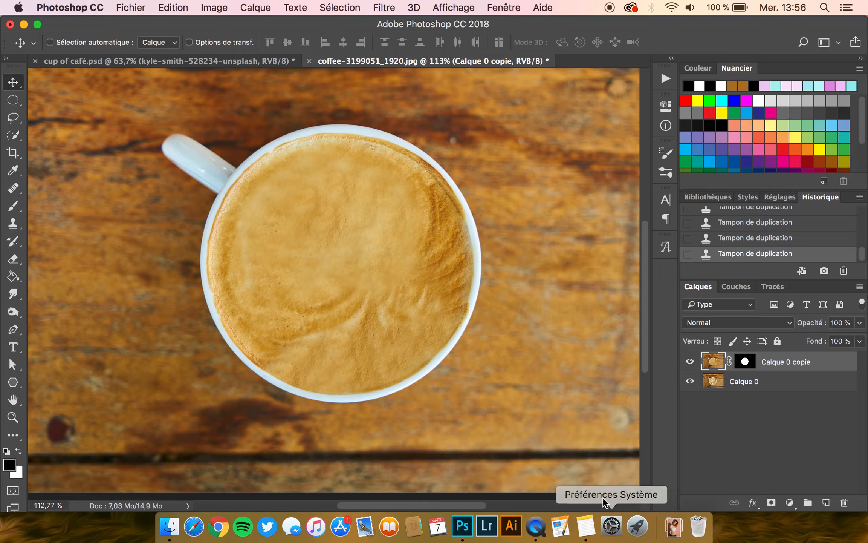
click(674, 530)
drag(674, 486, 370, 266)
scroll(369, 266, down, 5)
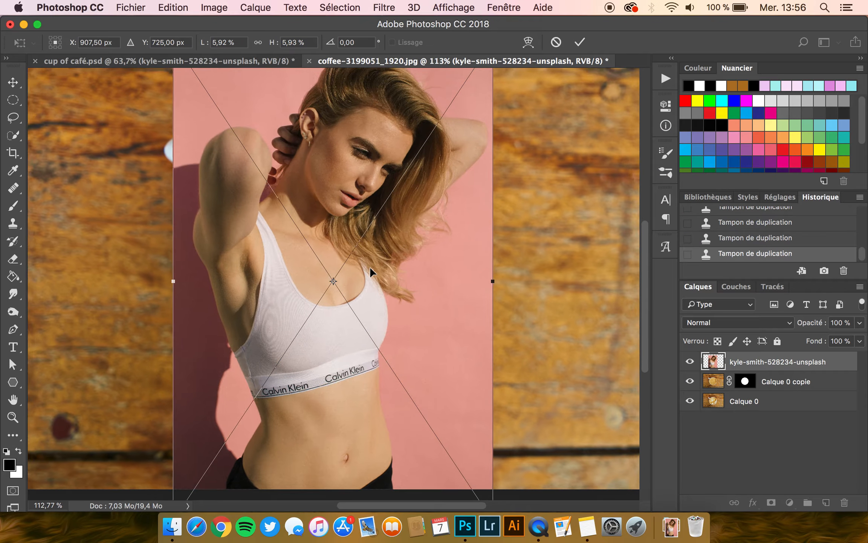
drag(438, 128, 460, 94)
drag(372, 163, 362, 230)
key(Return)
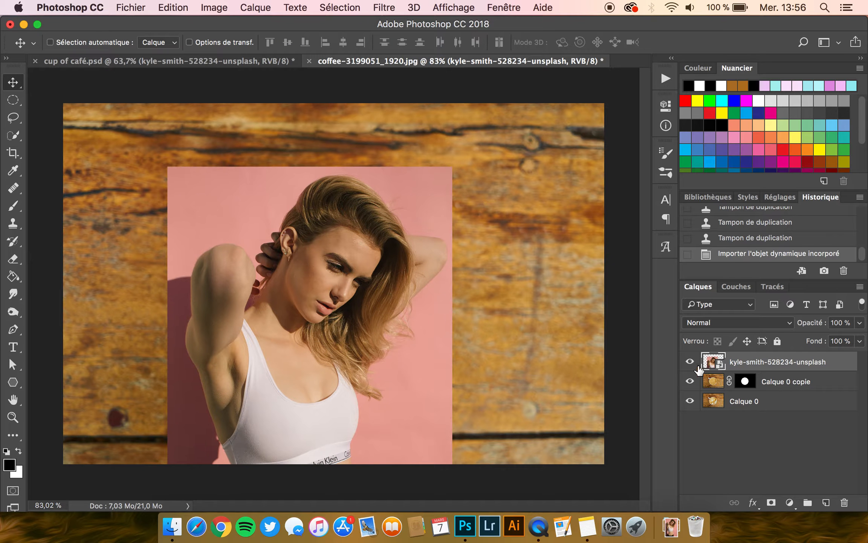
- Load the circular mask of Calque 0 copie as a selection and use it to mask the portrait layer to the coffee area
drag(745, 389, 745, 389)
super+click(745, 383)
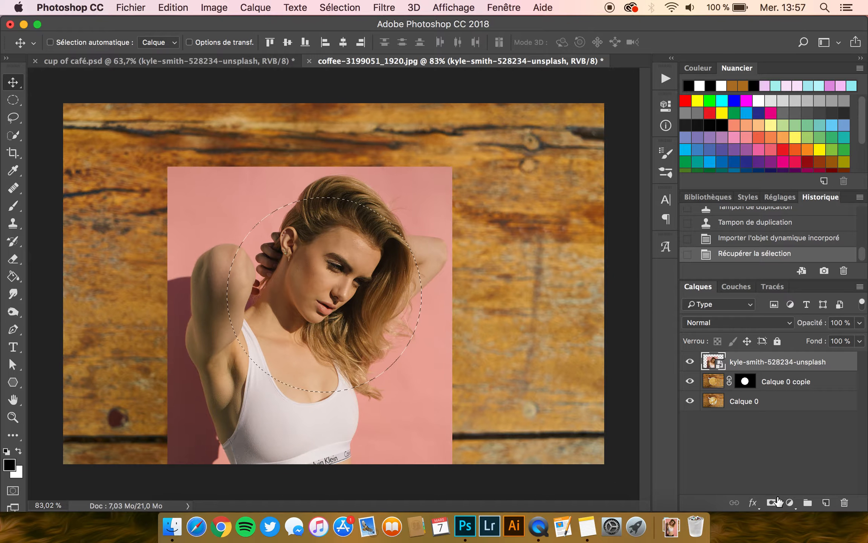
click(772, 502)
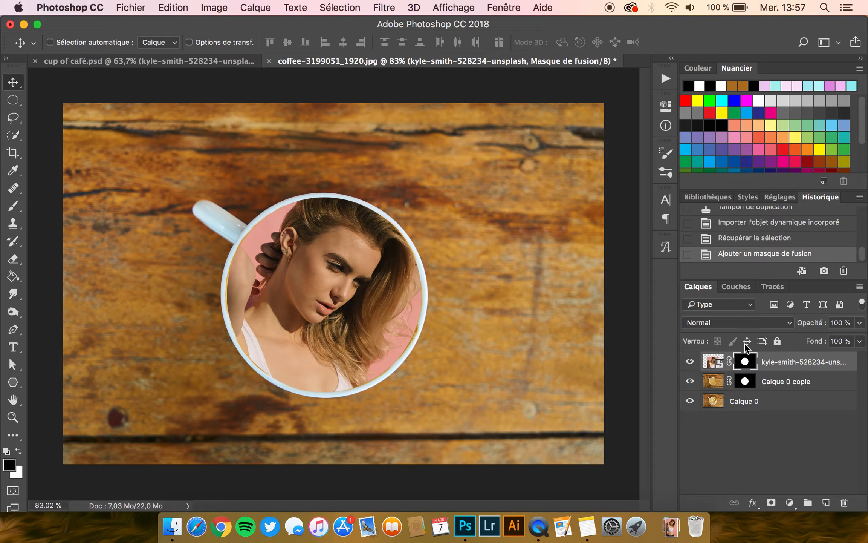
click(718, 365)
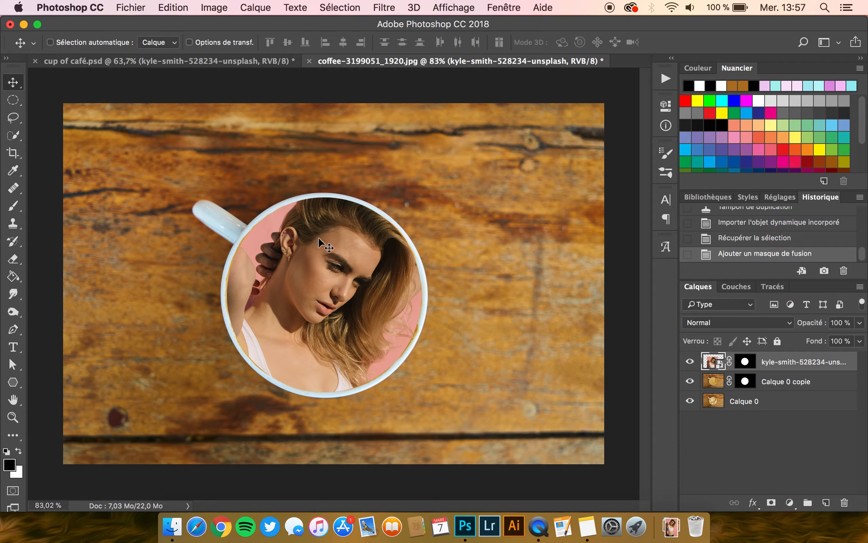
- Try repositioning the portrait with its layer mask linked and unlinked, and relink the mask
drag(332, 260, 414, 254)
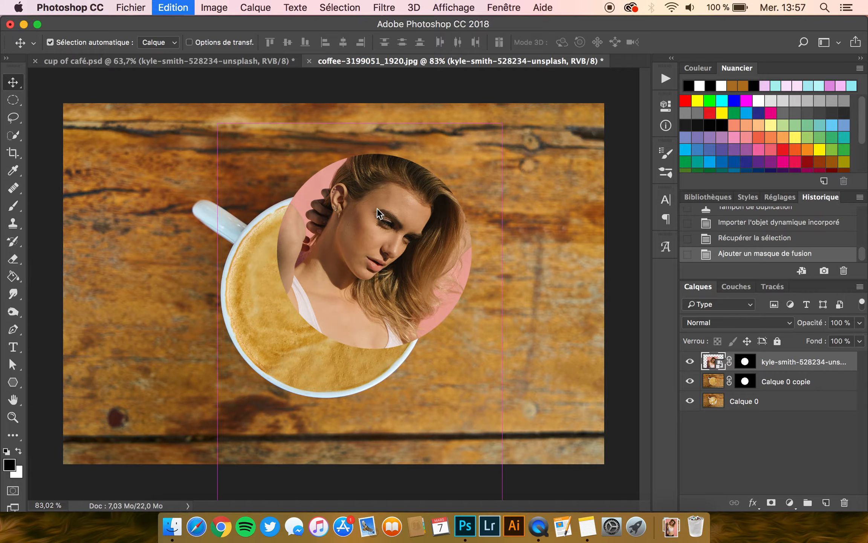
key(super+z)
click(730, 362)
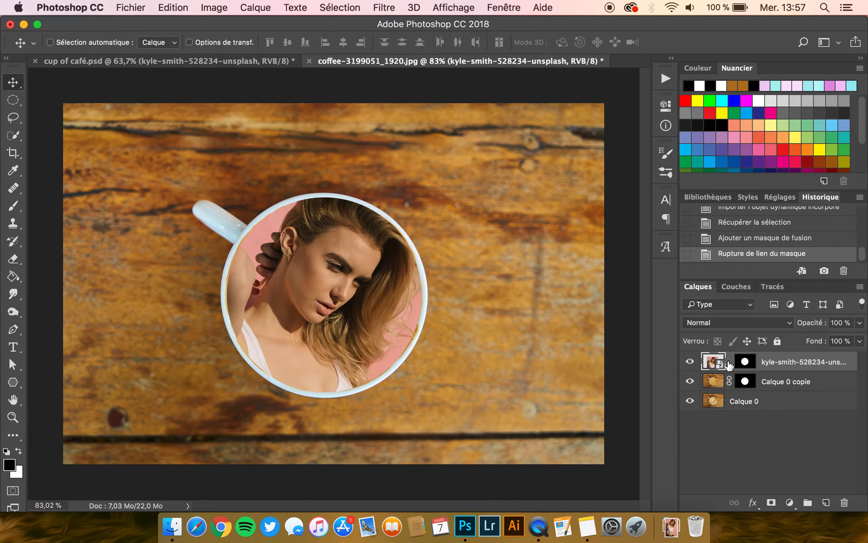
click(748, 362)
click(717, 364)
click(748, 367)
click(717, 366)
click(746, 366)
click(717, 366)
drag(337, 284, 348, 304)
click(730, 362)
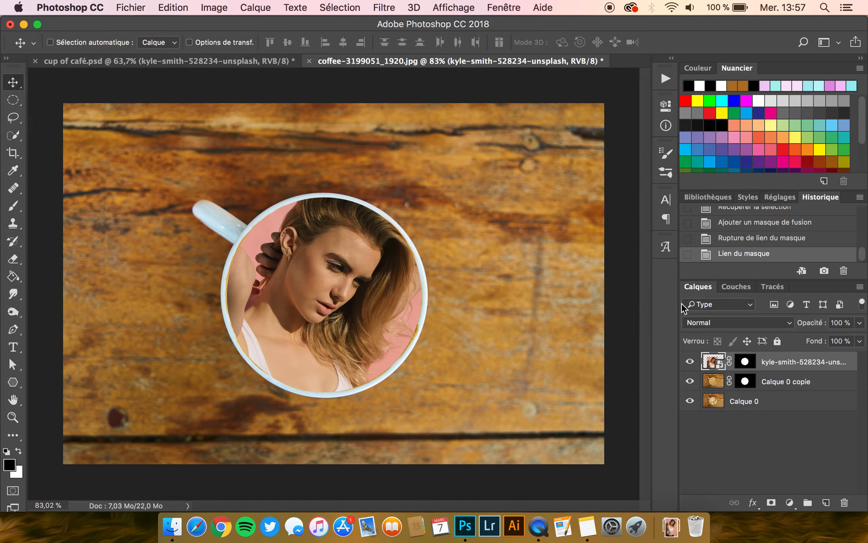
- Desaturate the portrait layer with a Hue/Saturation adjustment, setting Saturation to -100
click(205, 5)
mouse_move(235, 47)
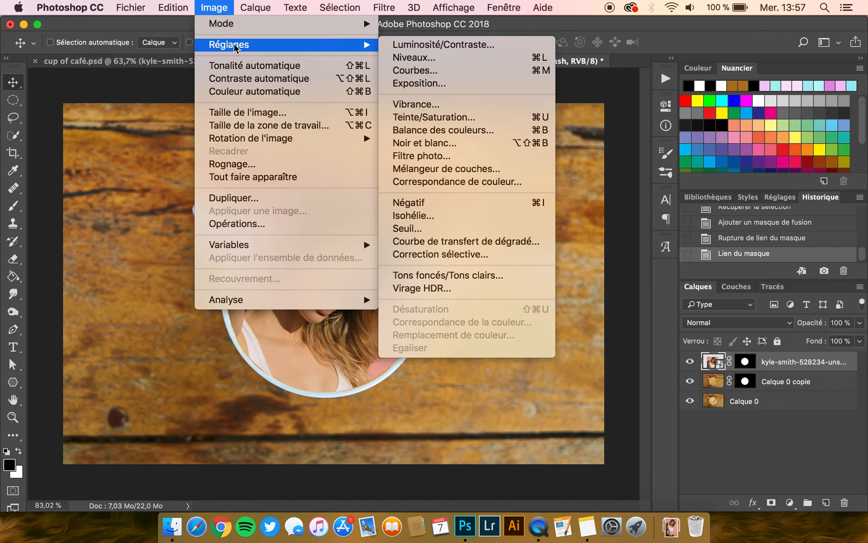
click(448, 126)
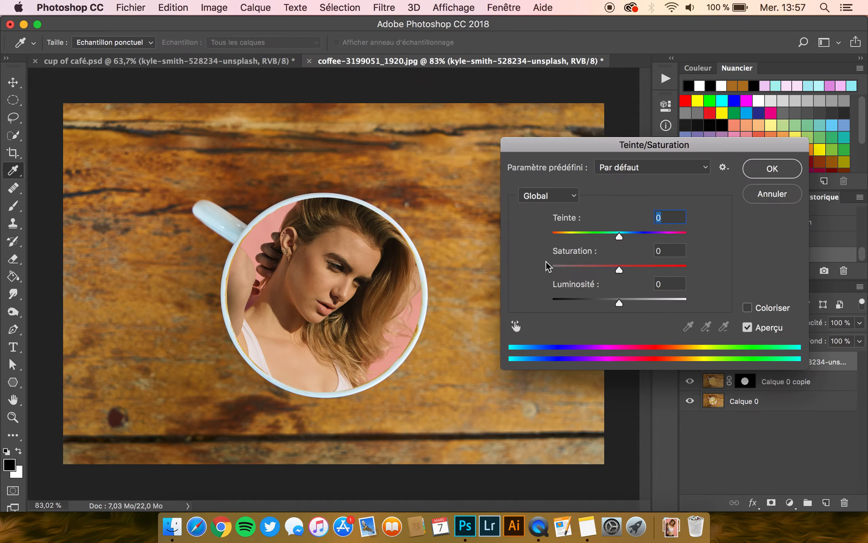
drag(619, 269, 534, 268)
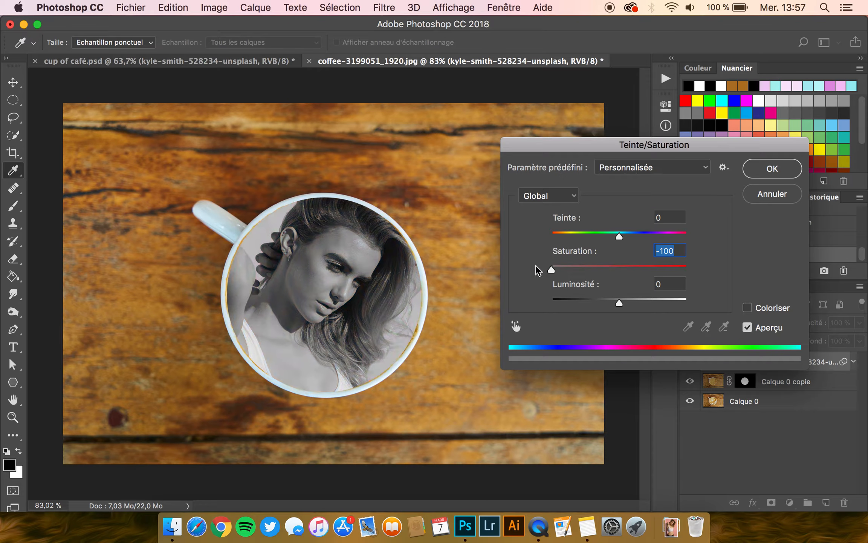
click(770, 169)
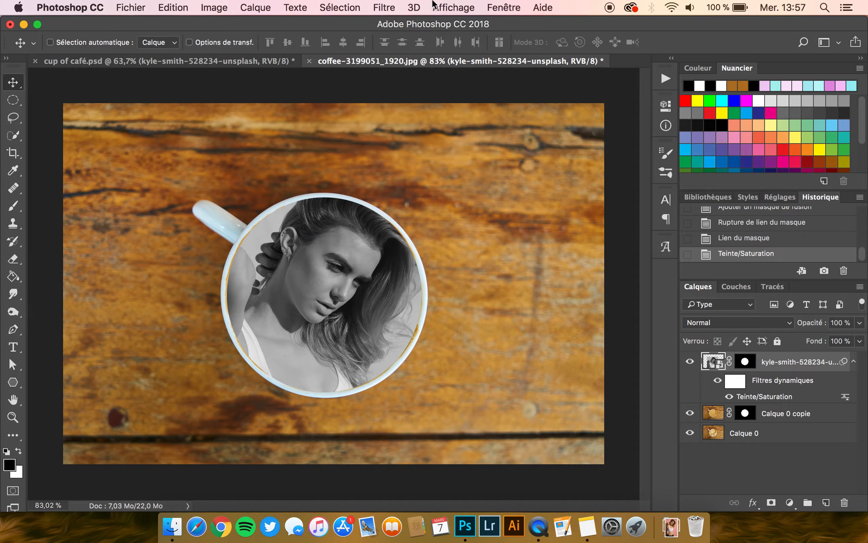
- Apply the Filter Gallery's Dry Brush (Pinceau à sec) to the portrait with Epaisseur 8, Détail 8 and Texture 1
click(384, 8)
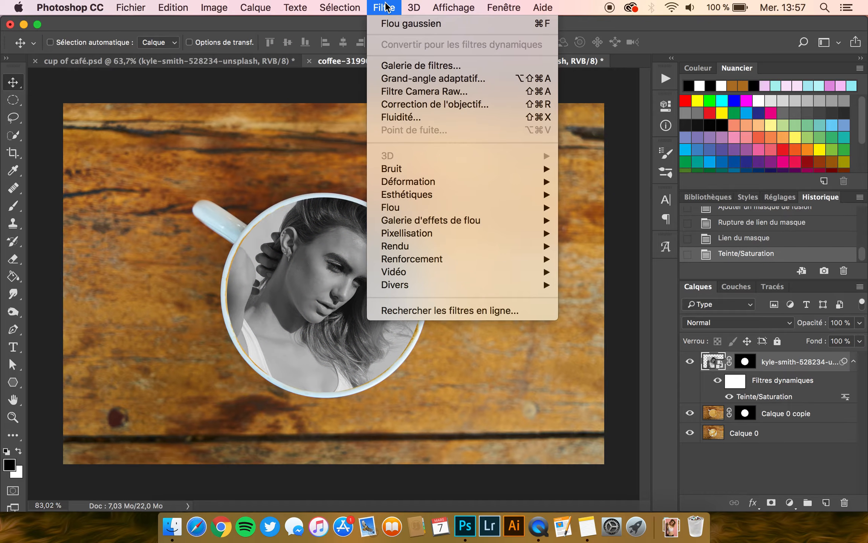
click(407, 65)
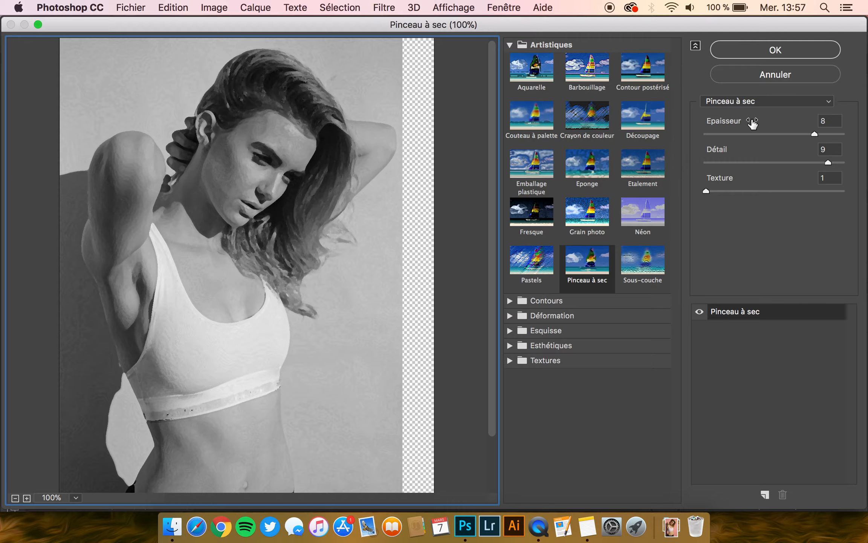
click(814, 162)
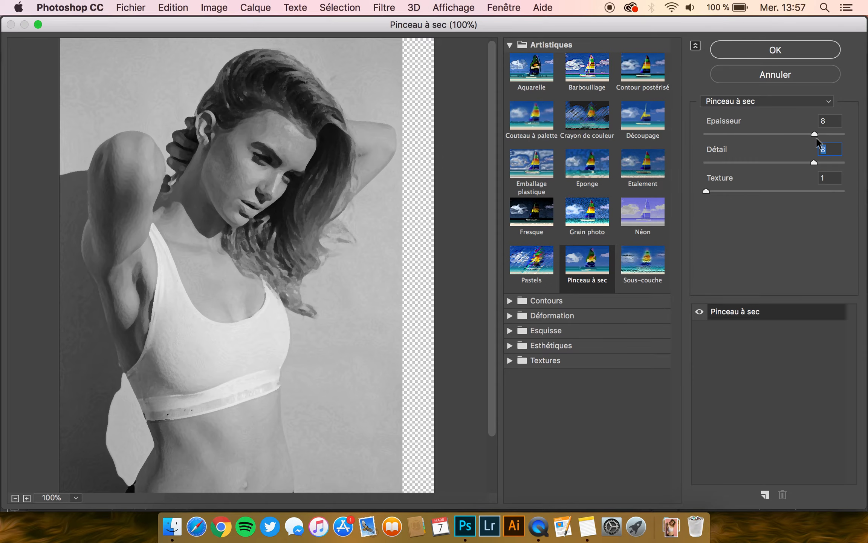
click(756, 46)
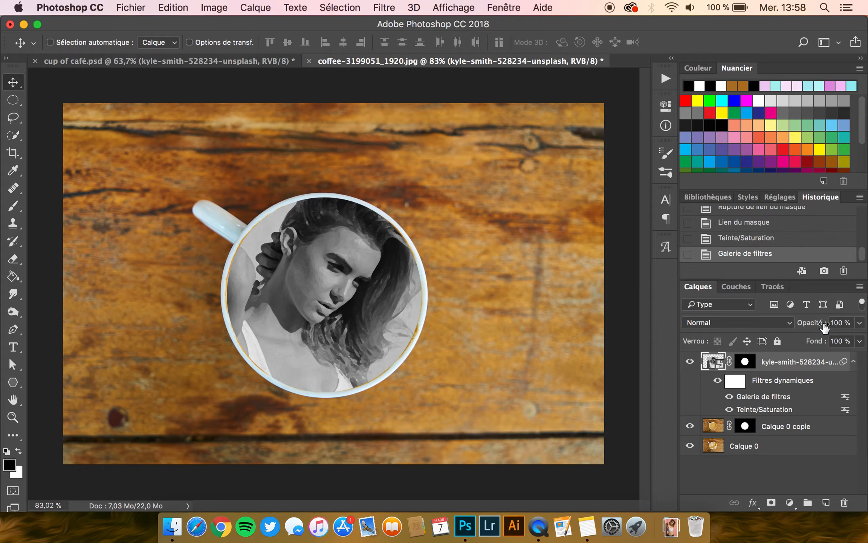
- Set the portrait layer's blend mode to Incrustation (Overlay) and apply a Brightness/Contrast adjustment with brightness -53
click(731, 325)
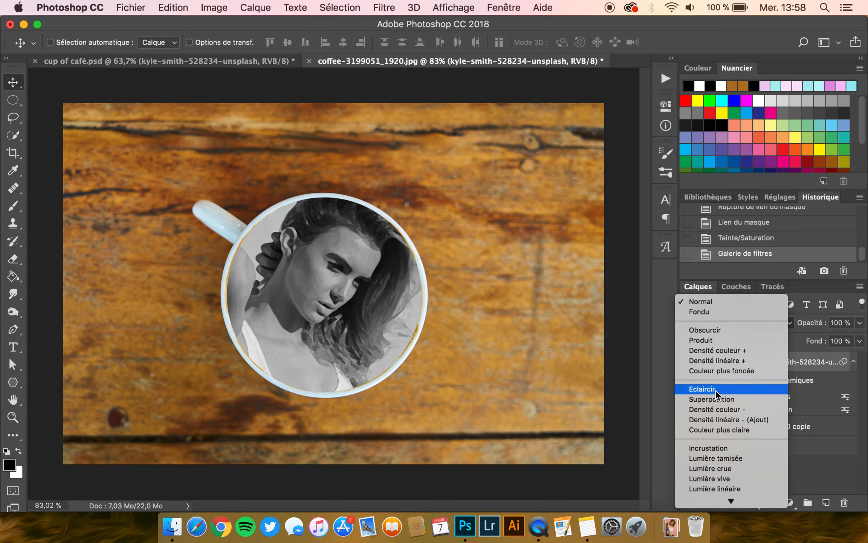
click(721, 449)
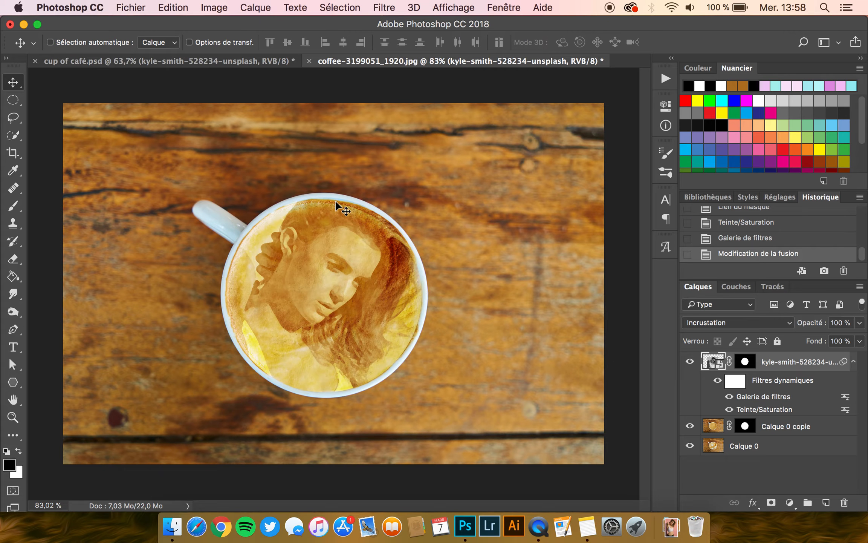
click(214, 7)
mouse_move(231, 45)
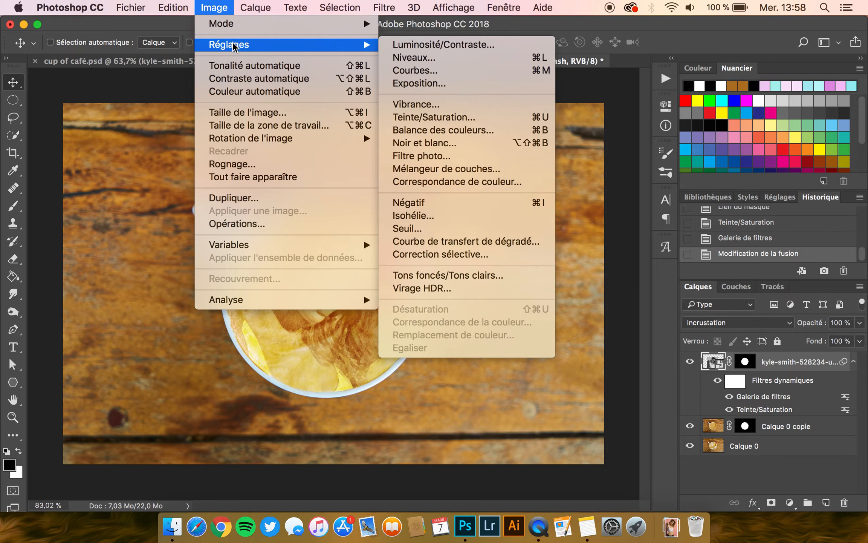
click(458, 44)
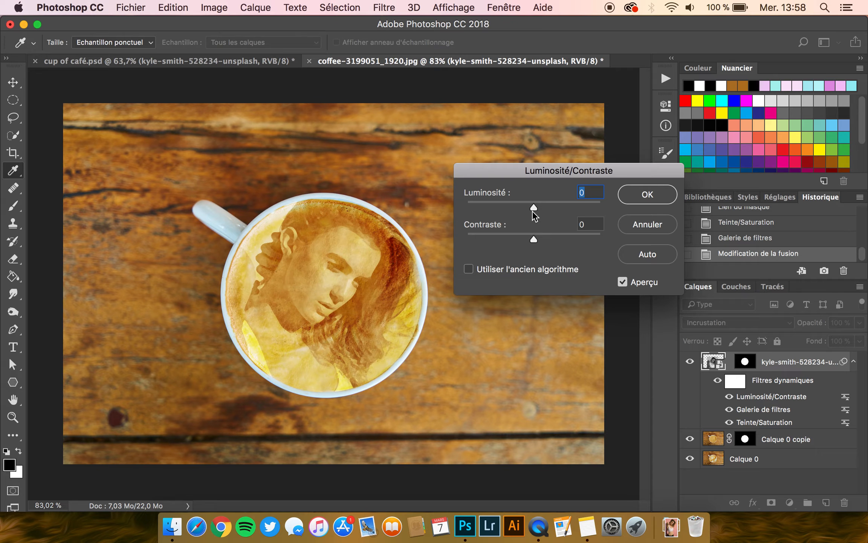
drag(532, 205, 510, 205)
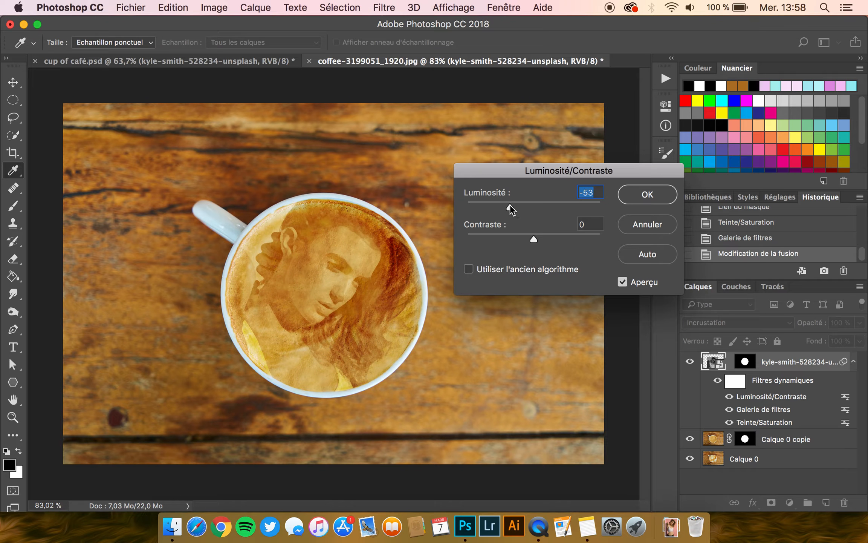
click(661, 205)
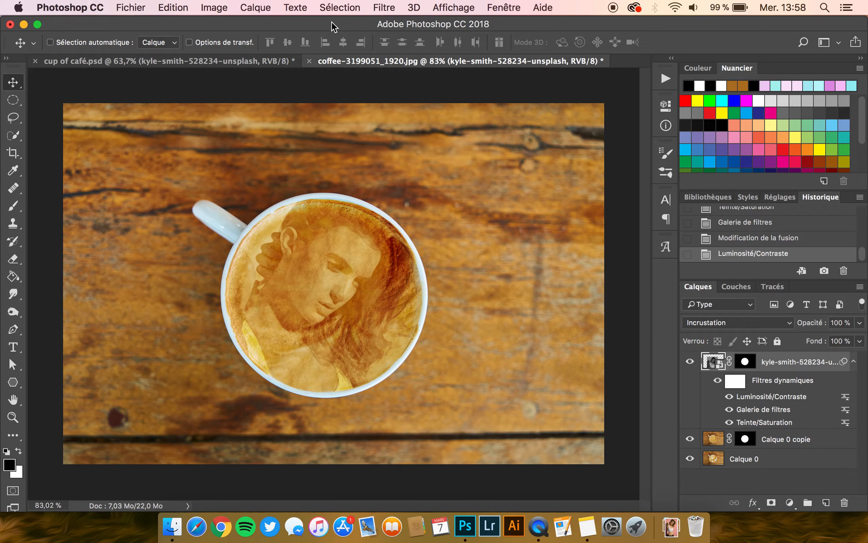
- Apply a Levels adjustment to the portrait layer, raising the black input level to about 33
click(232, 5)
mouse_move(236, 53)
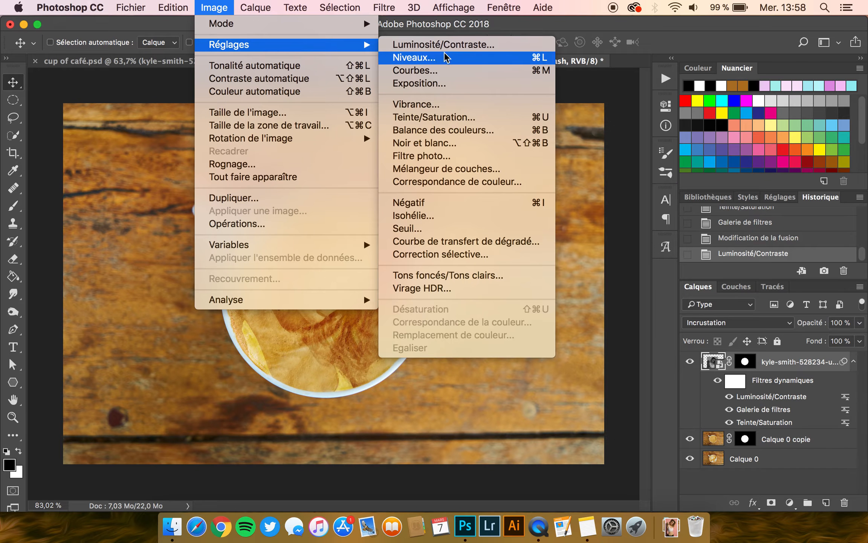
click(456, 58)
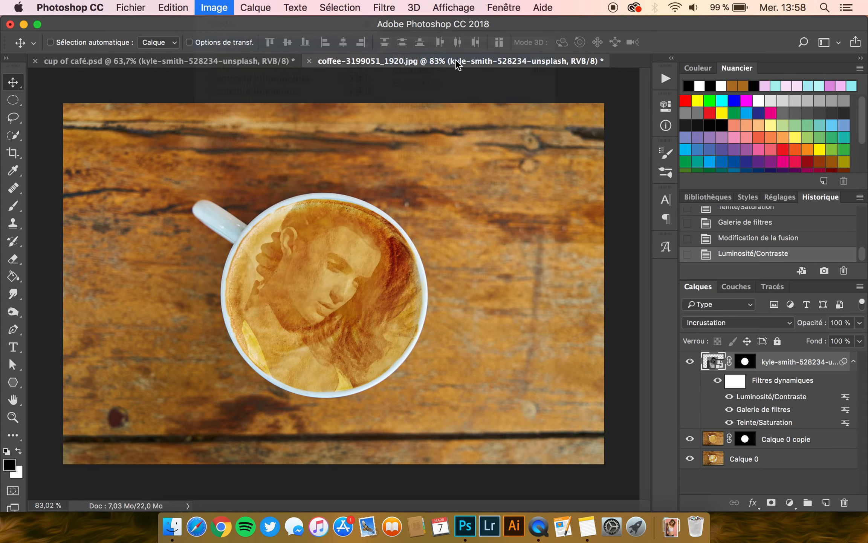
drag(478, 248, 499, 247)
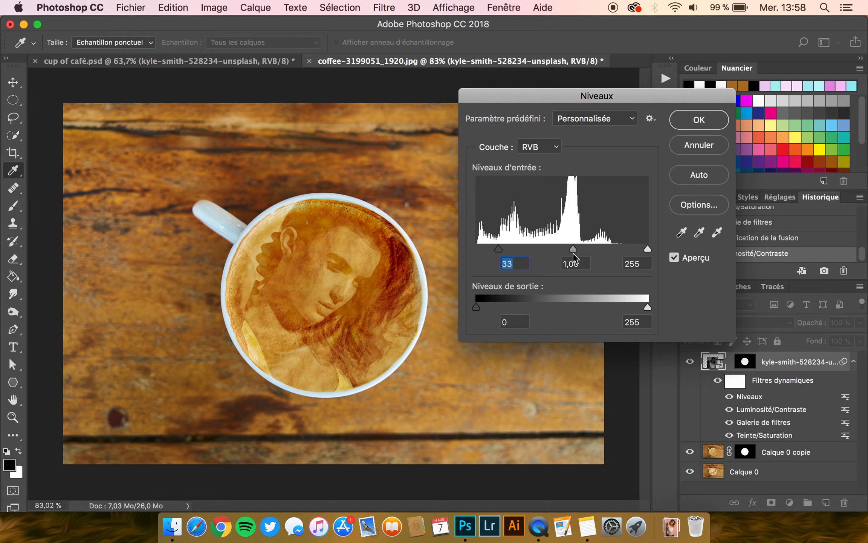
drag(584, 248, 573, 248)
key(Tab)
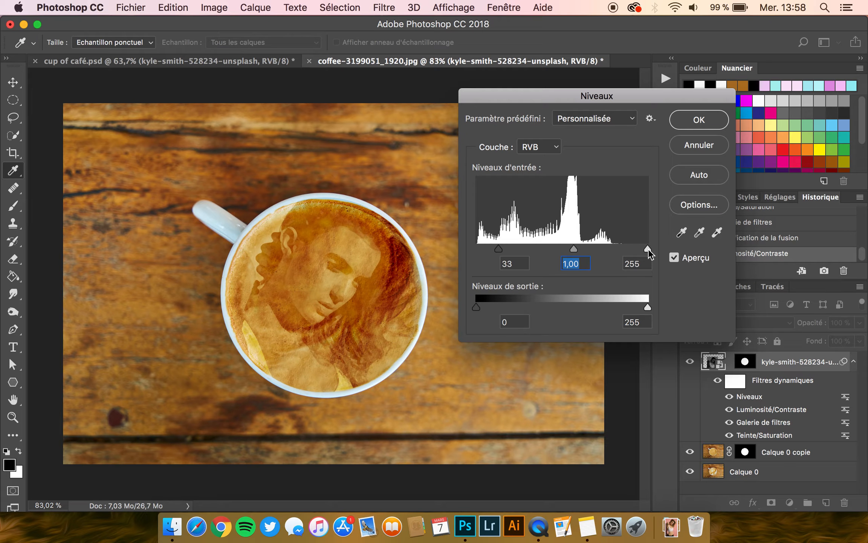
mouse_move(648, 248)
mouse_down()
mouse_move(622, 248)
mouse_move(668, 249)
mouse_move(633, 253)
mouse_move(648, 248)
mouse_up()
key(Tab)
drag(573, 250, 571, 250)
mouse_move(500, 246)
mouse_down()
mouse_move(491, 242)
mouse_move(499, 245)
mouse_up()
click(696, 120)
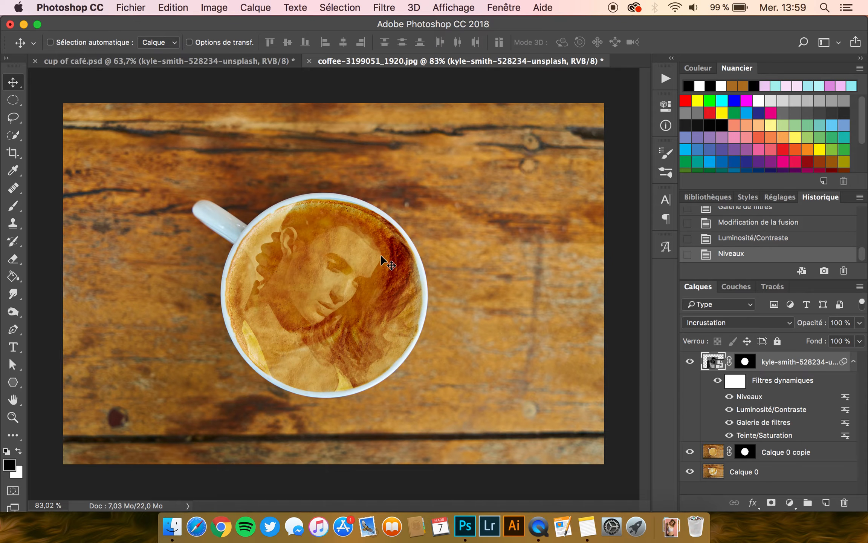
scroll(381, 253, up, 5)
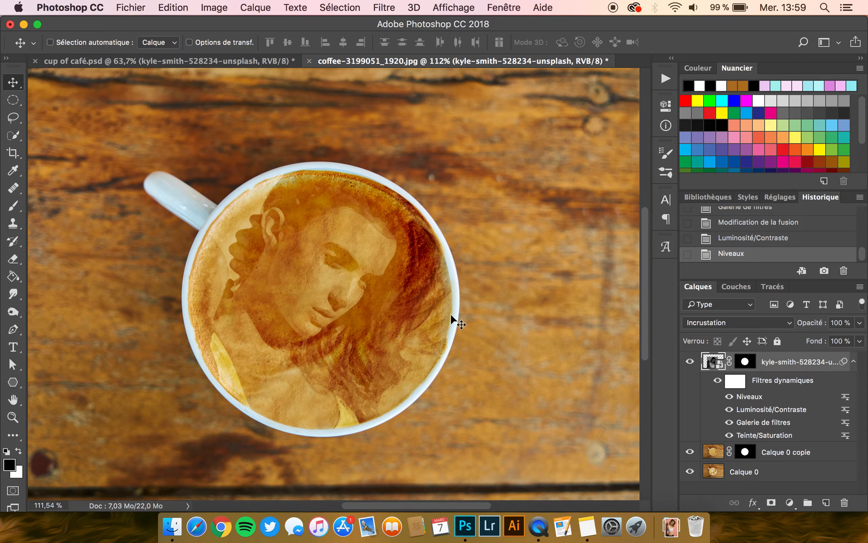
- Activate the portrait layer's mask and set up a soft black Brush with 0% hardness and 100% opacity
scroll(223, 222, up, 3)
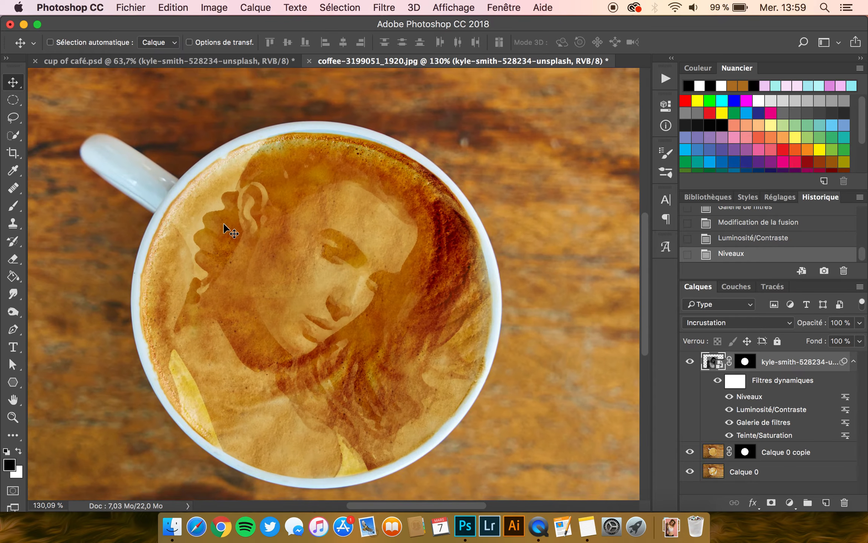
click(747, 364)
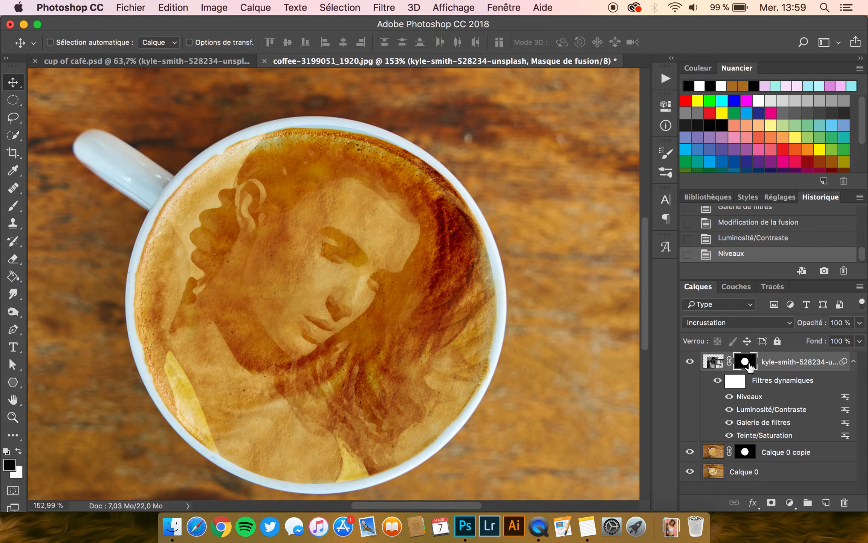
click(15, 207)
click(70, 42)
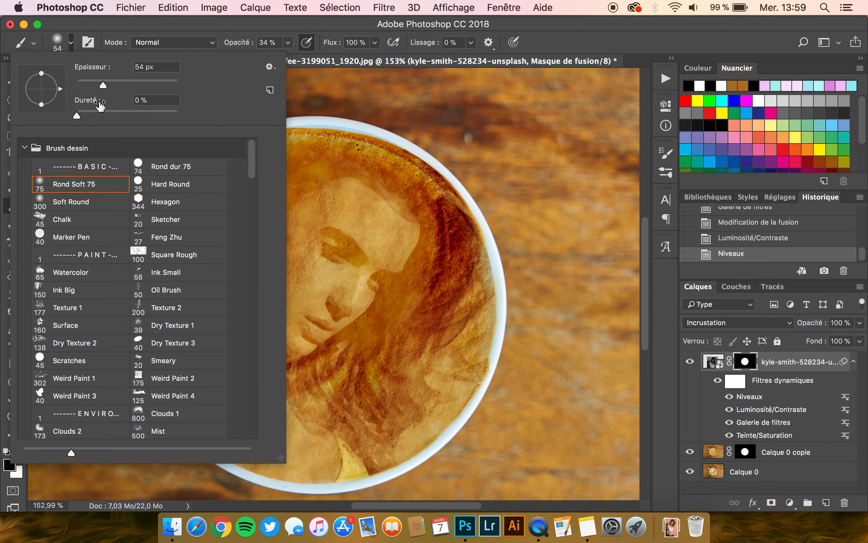
click(104, 26)
click(287, 43)
click(279, 32)
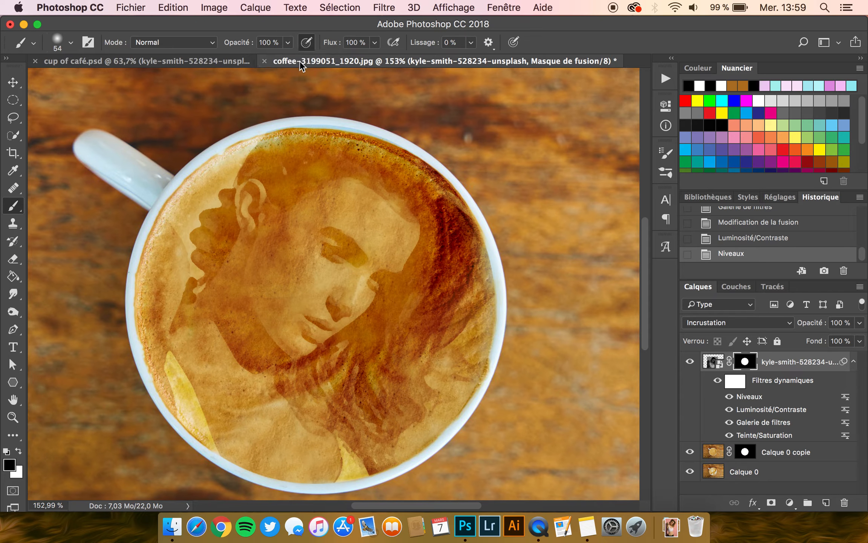
drag(292, 117, 343, 112)
click(341, 113)
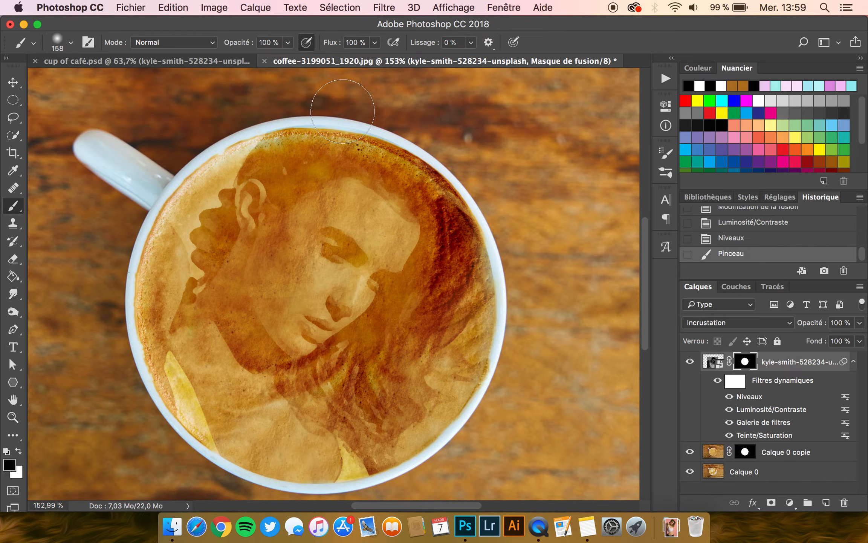
key(super+z)
- Paint black on the portrait's mask around the foam's rim with soft brushes of 109 px and 175 px to fade its edges
drag(357, 120, 329, 120)
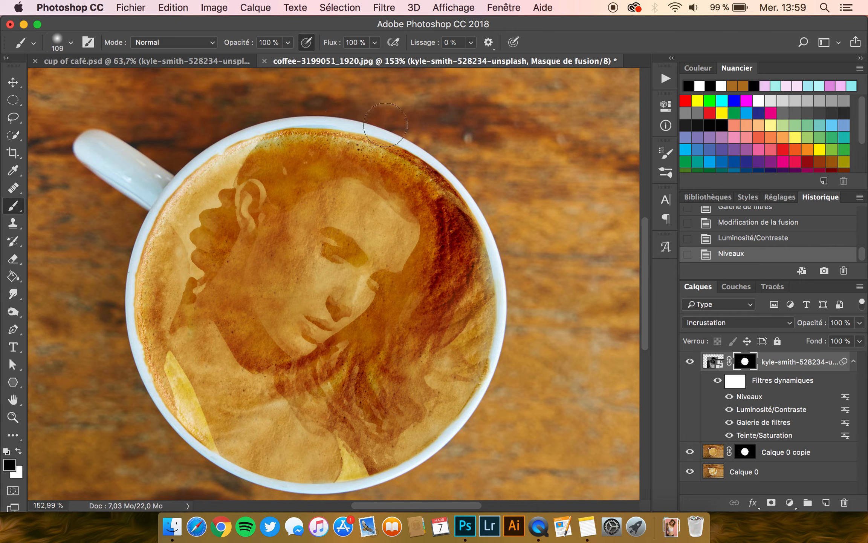
drag(159, 206, 141, 313)
mouse_move(226, 474)
mouse_down()
mouse_move(194, 454)
mouse_move(351, 478)
mouse_move(437, 467)
mouse_move(403, 477)
mouse_move(473, 407)
mouse_up()
mouse_move(502, 280)
mouse_down()
mouse_move(485, 200)
mouse_move(457, 157)
mouse_move(461, 176)
mouse_move(416, 132)
mouse_up()
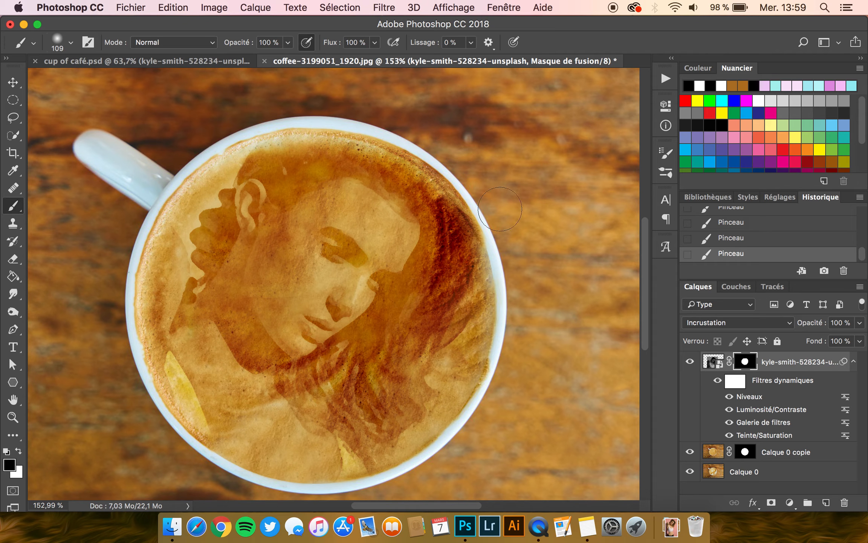
drag(464, 335, 514, 331)
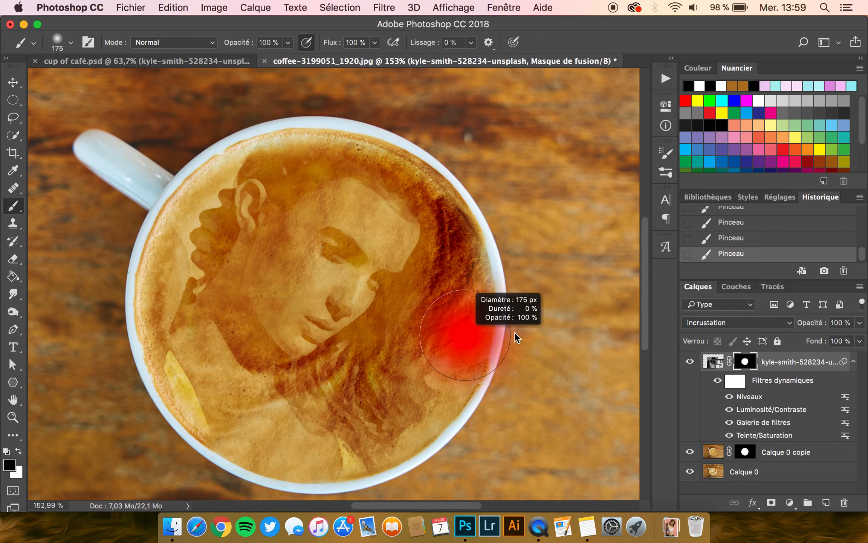
mouse_move(455, 451)
mouse_down()
mouse_move(494, 360)
mouse_move(500, 299)
mouse_up()
mouse_move(220, 139)
mouse_down()
mouse_move(168, 213)
mouse_move(160, 259)
mouse_move(122, 291)
mouse_move(137, 313)
mouse_move(118, 330)
mouse_up()
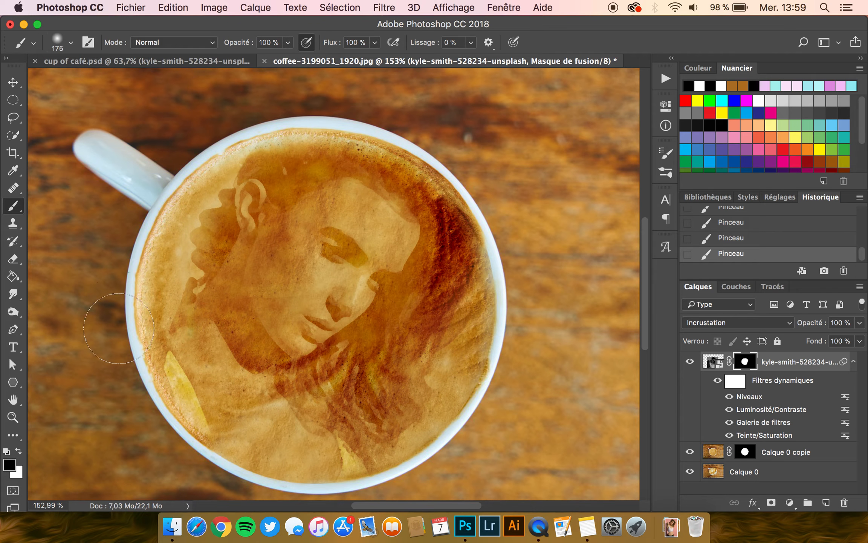
- Soften the portrait's outer areas on its mask with a 406 px black brush at 37% opacity
click(289, 39)
click(245, 62)
click(243, 24)
scroll(251, 143, down, 5)
drag(352, 316, 415, 317)
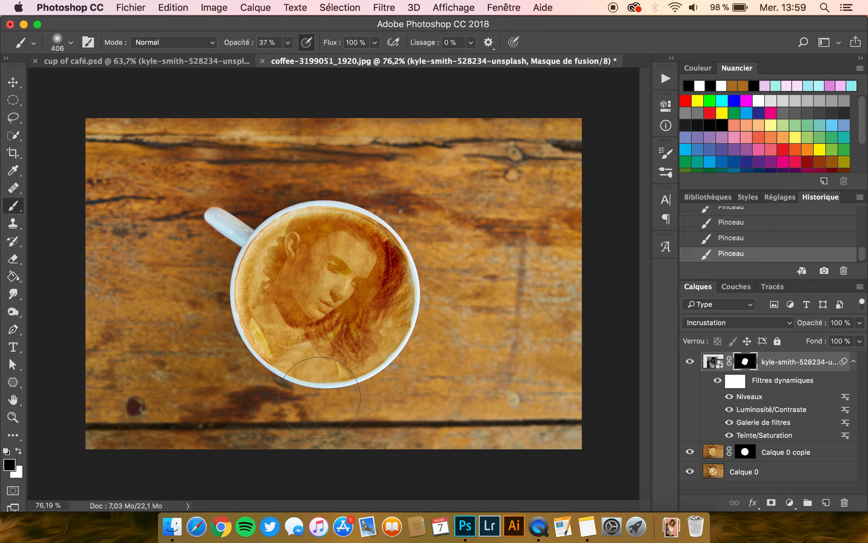
mouse_move(431, 249)
mouse_down()
mouse_move(439, 321)
mouse_move(413, 269)
mouse_move(416, 228)
mouse_move(439, 322)
mouse_move(417, 365)
mouse_move(387, 387)
mouse_move(254, 373)
mouse_move(196, 297)
mouse_move(229, 338)
mouse_move(246, 259)
mouse_move(306, 206)
mouse_move(380, 213)
mouse_move(422, 279)
mouse_move(411, 351)
mouse_up()
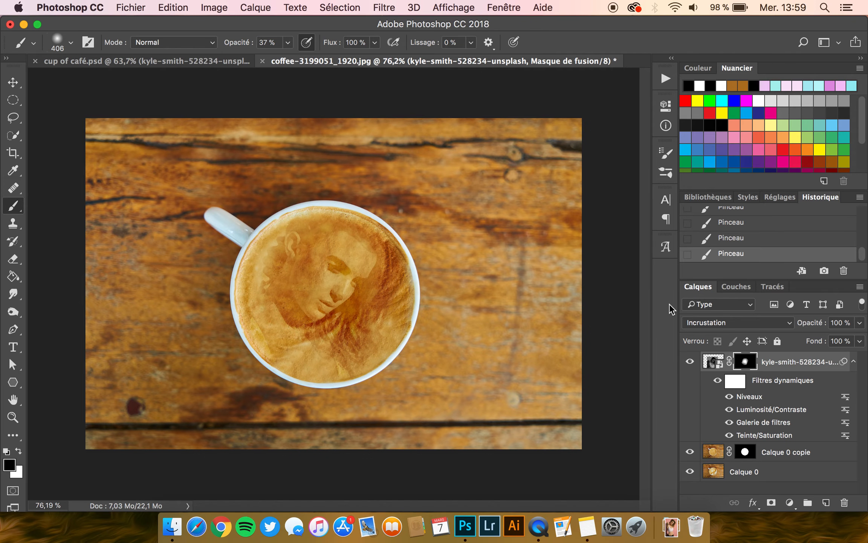
click(741, 245)
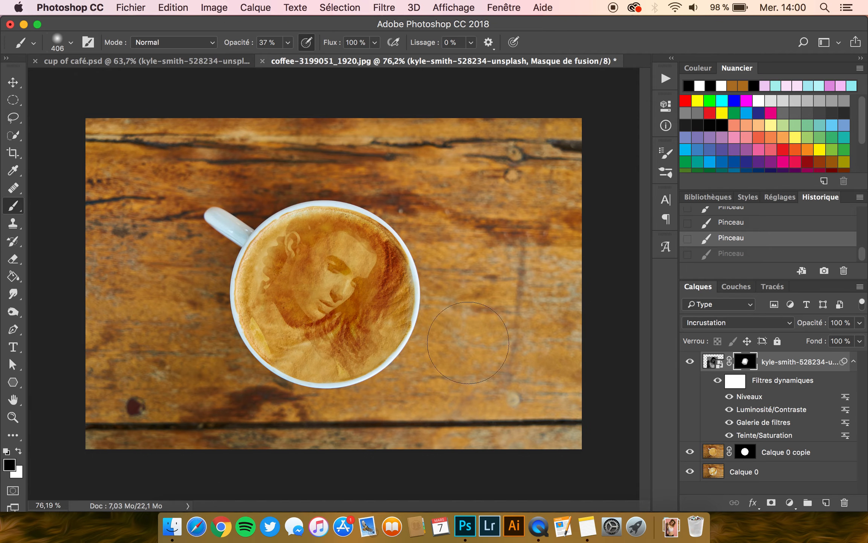
key(super+z)
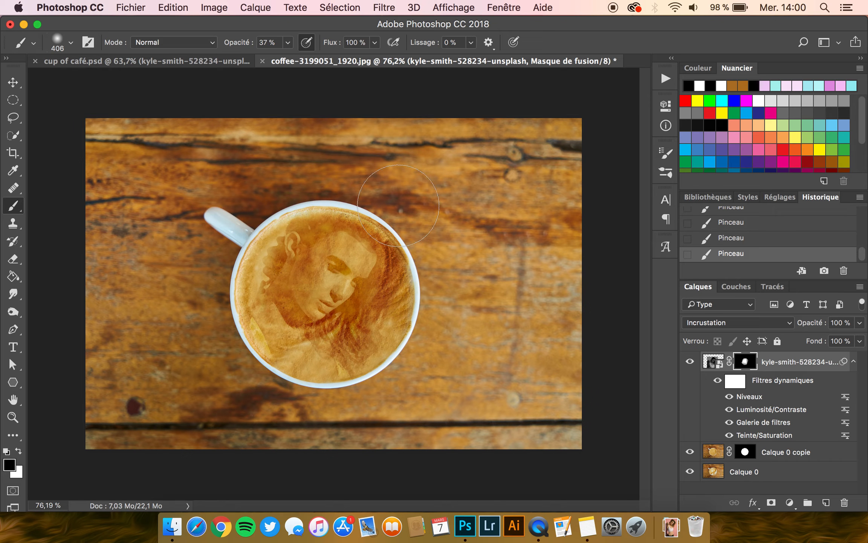
- Switch to the Move tool and toggle the portrait layer's visibility to compare the foam with and without it
click(13, 82)
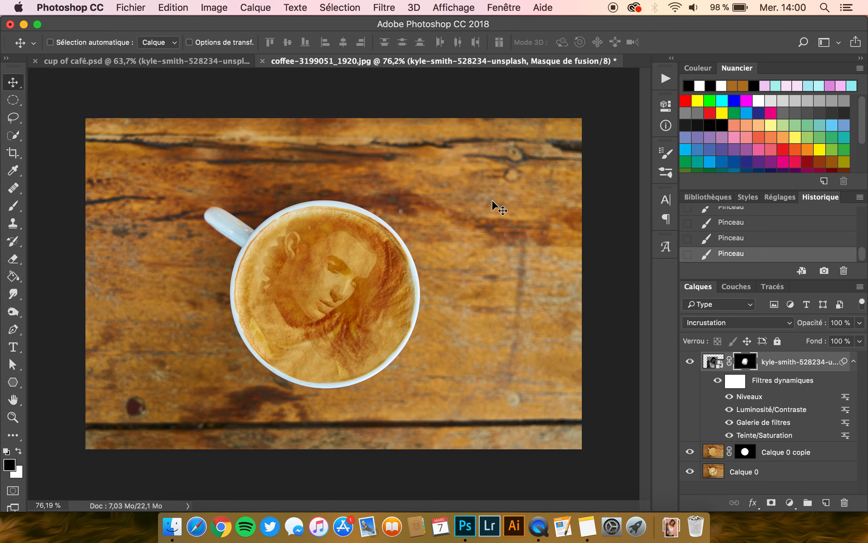
key(super+plus)
click(691, 362)
click(690, 363)
click(692, 363)
click(692, 363)
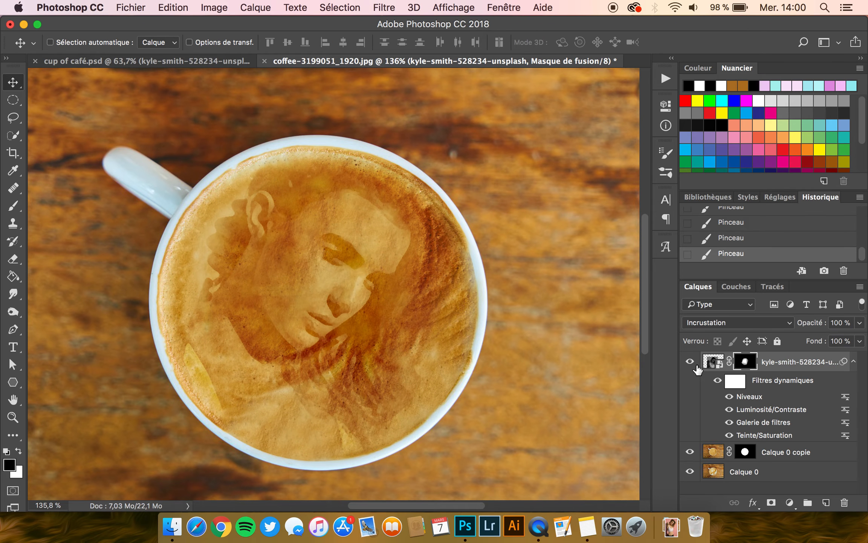
- Apply a Gaussian Blur (Flou gaussien) with a radius of about 0.8 pixels to the portrait layer itself
click(718, 368)
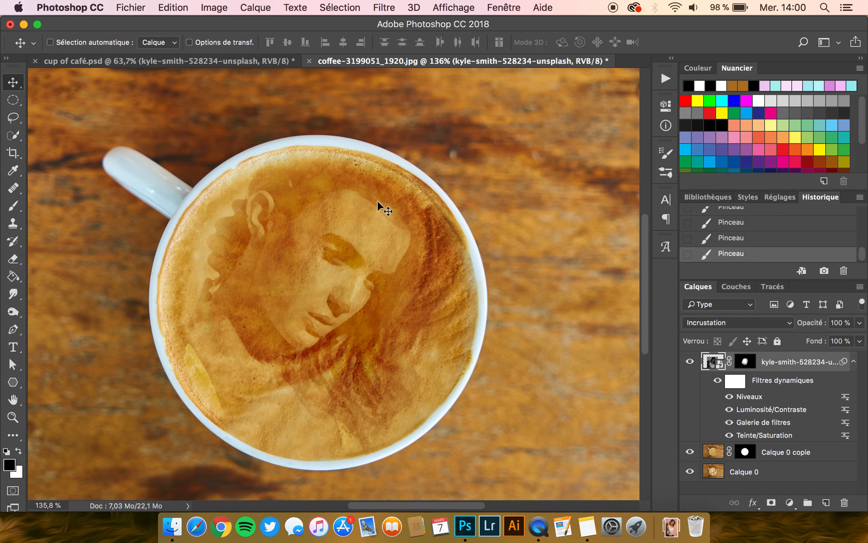
click(383, 7)
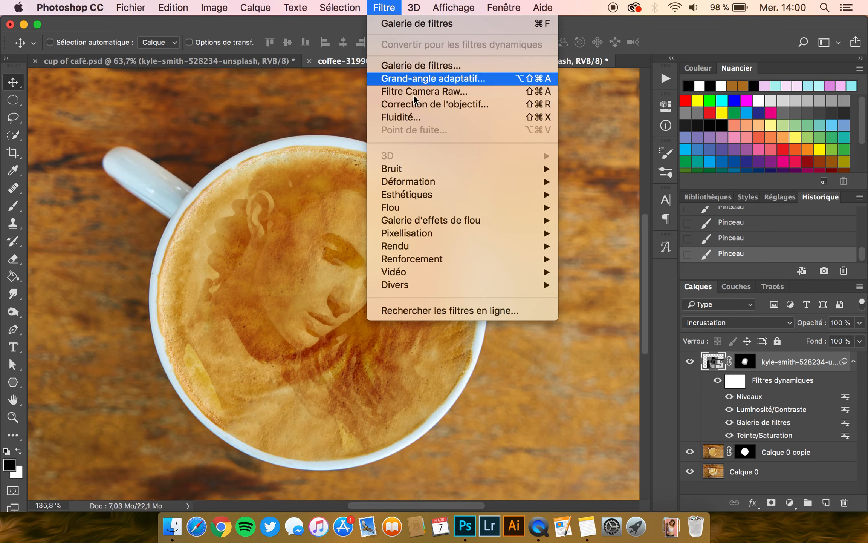
mouse_move(404, 208)
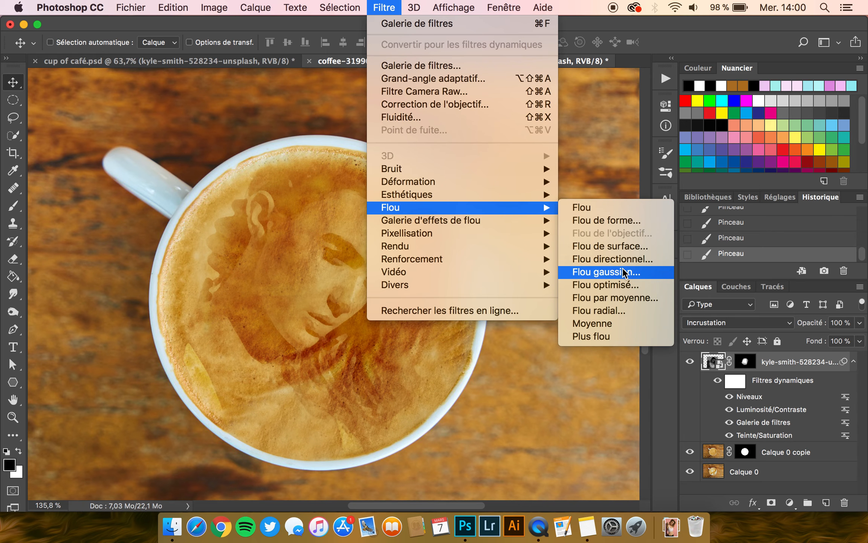
click(599, 273)
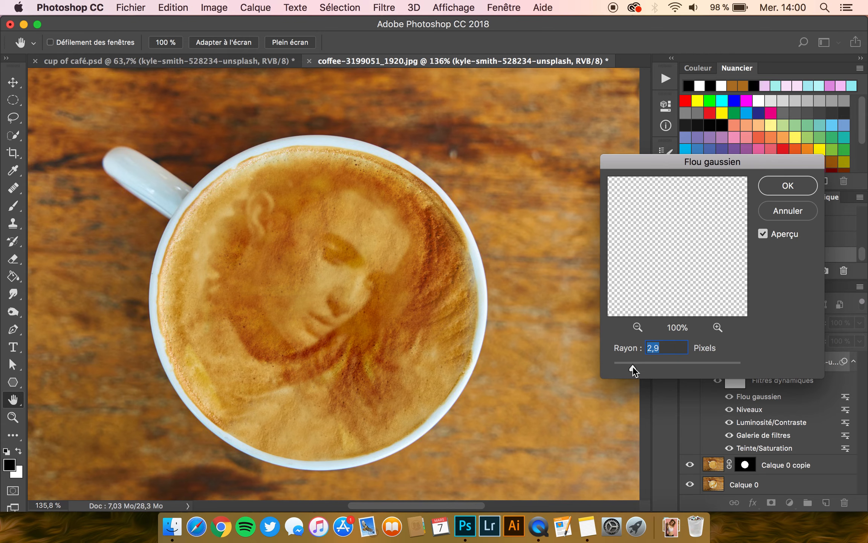
drag(632, 366, 618, 363)
drag(628, 361, 618, 361)
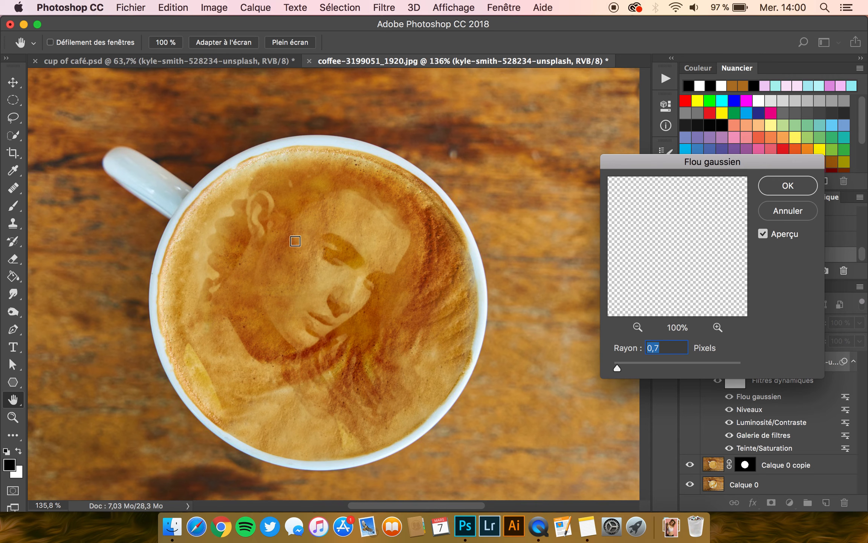
drag(618, 368, 619, 368)
drag(619, 368, 618, 368)
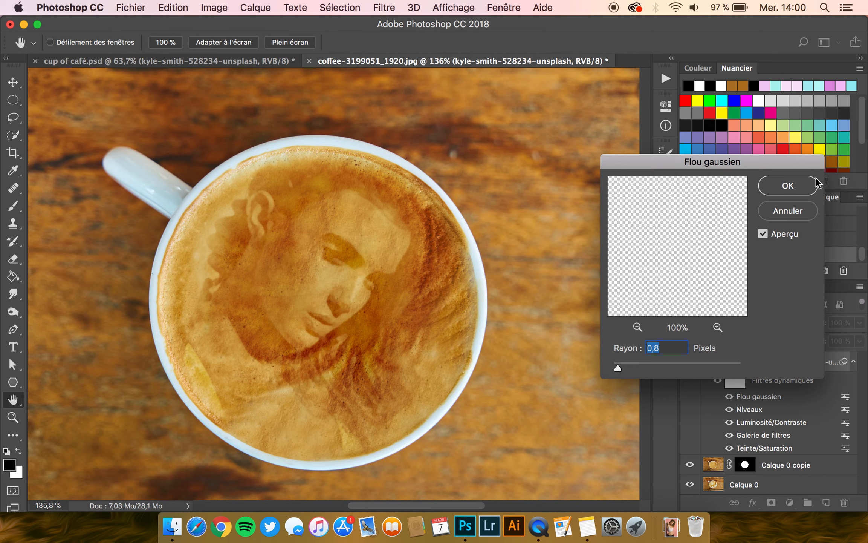
click(763, 234)
click(763, 234)
click(619, 368)
click(801, 185)
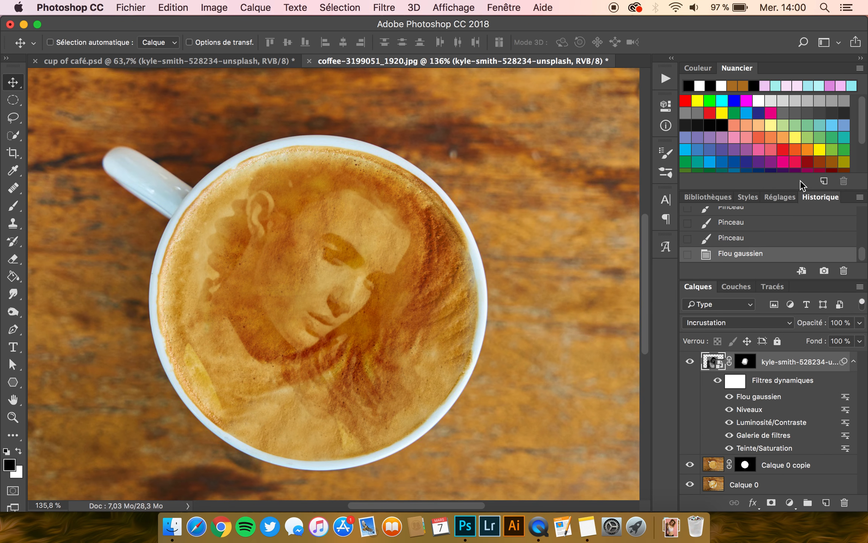
- Compare the image before and after the Gaussian blur and check it against the cup of café.psd version
click(737, 236)
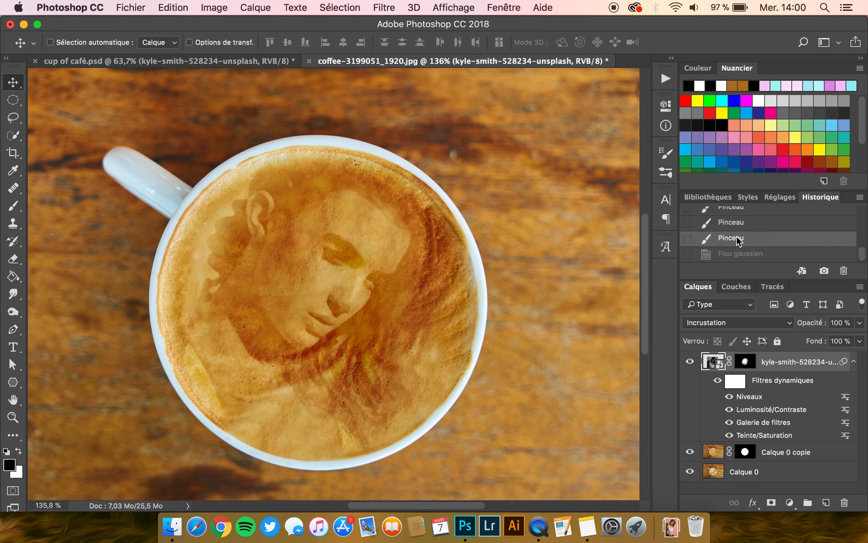
click(739, 254)
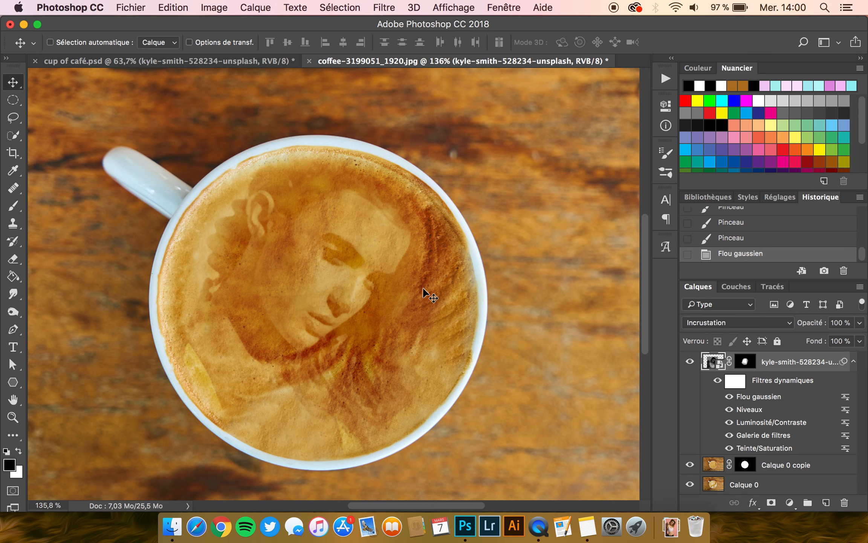
scroll(429, 283, down, 2)
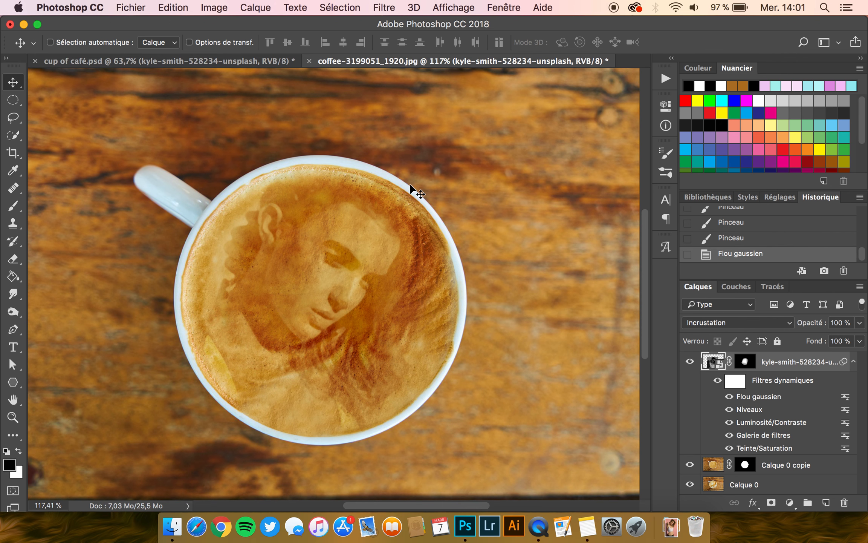
scroll(410, 182, down, 1)
scroll(419, 178, down, 1)
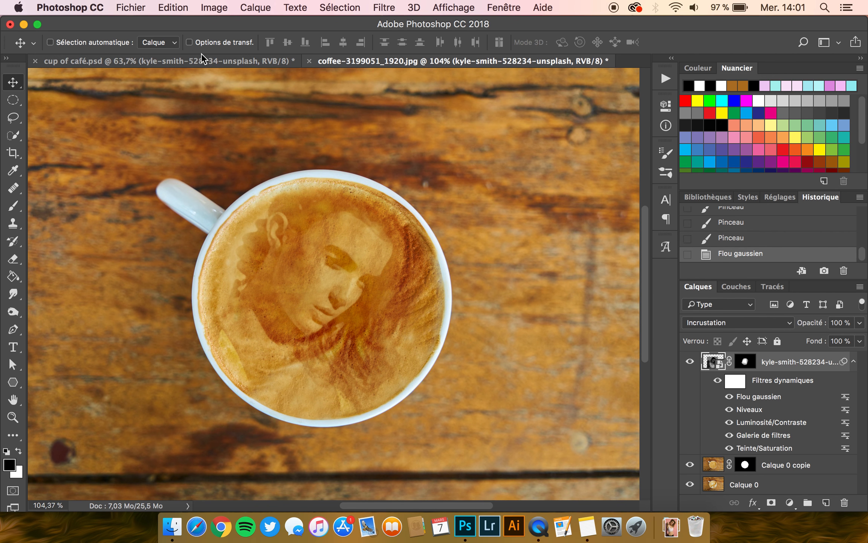
click(226, 65)
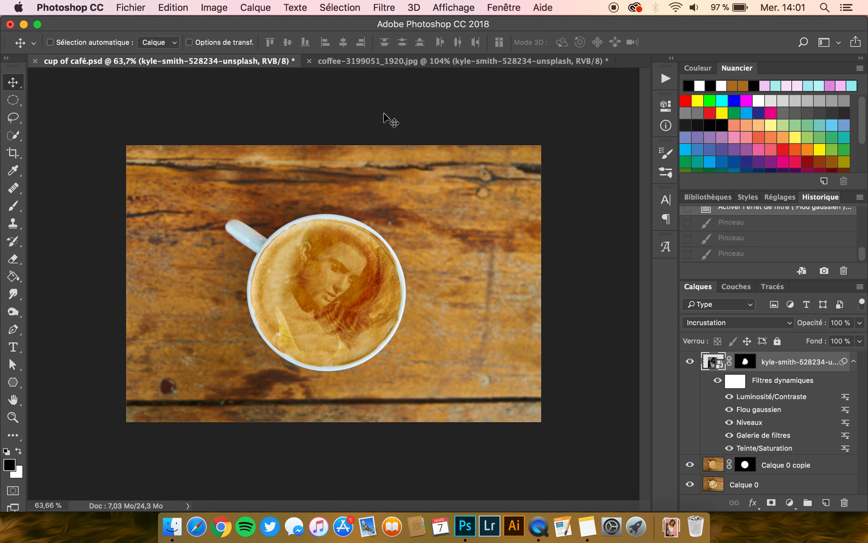
click(414, 62)
scroll(350, 215, up, 2)
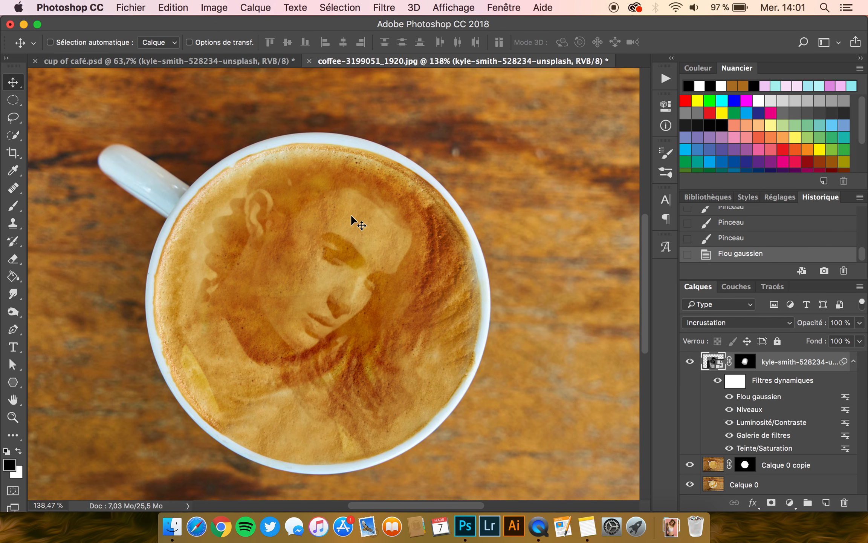
scroll(364, 204, down, 2)
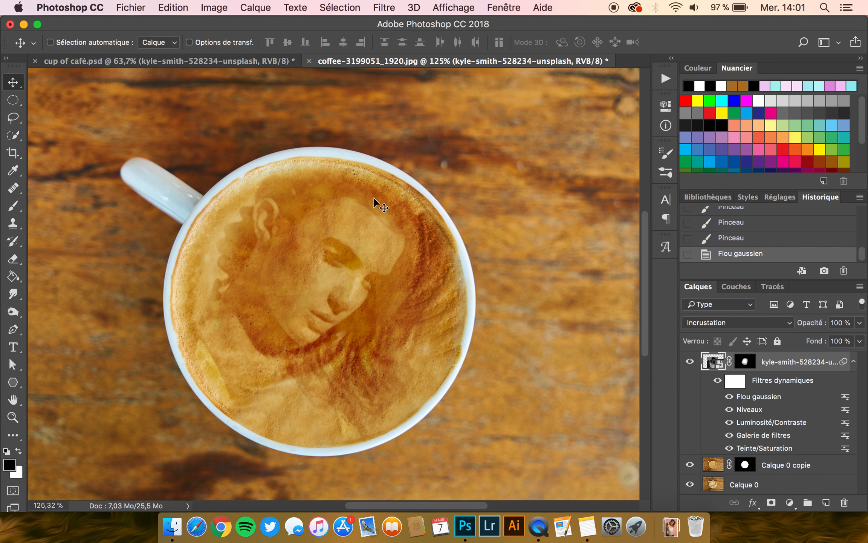
scroll(384, 191, down, 1)
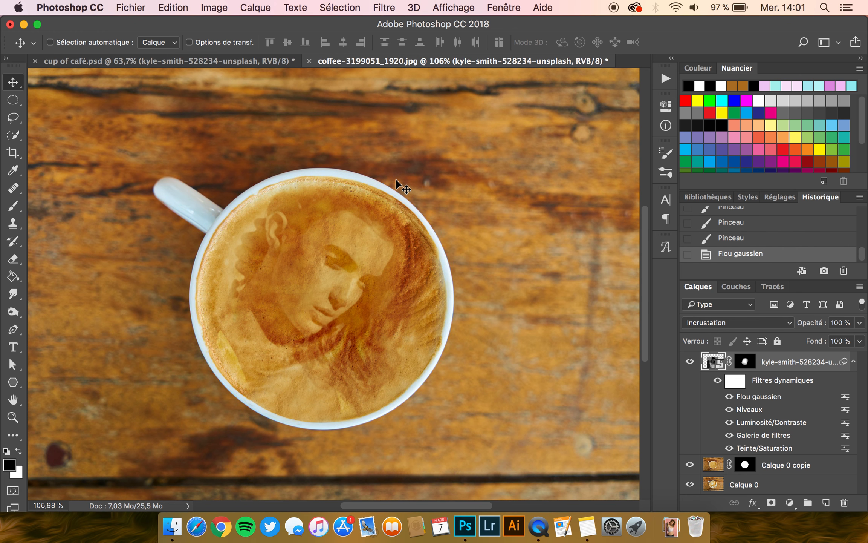
scroll(402, 175, down, 1)
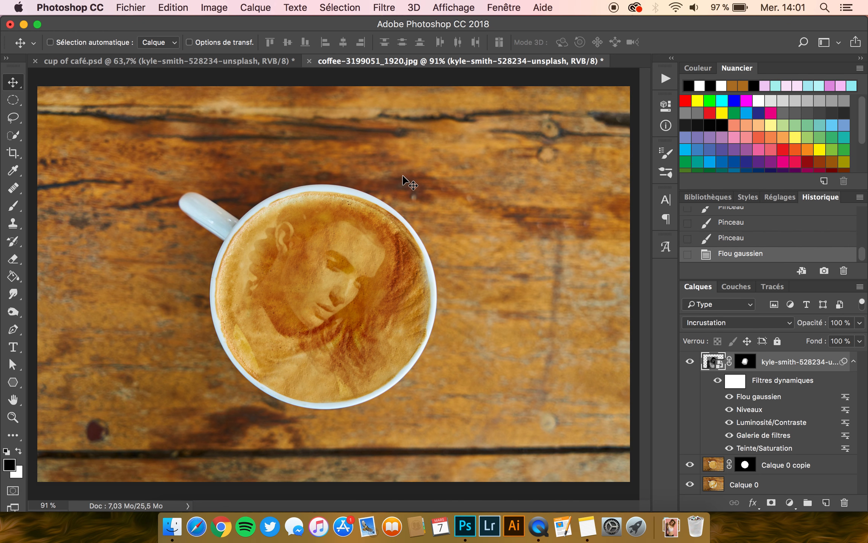